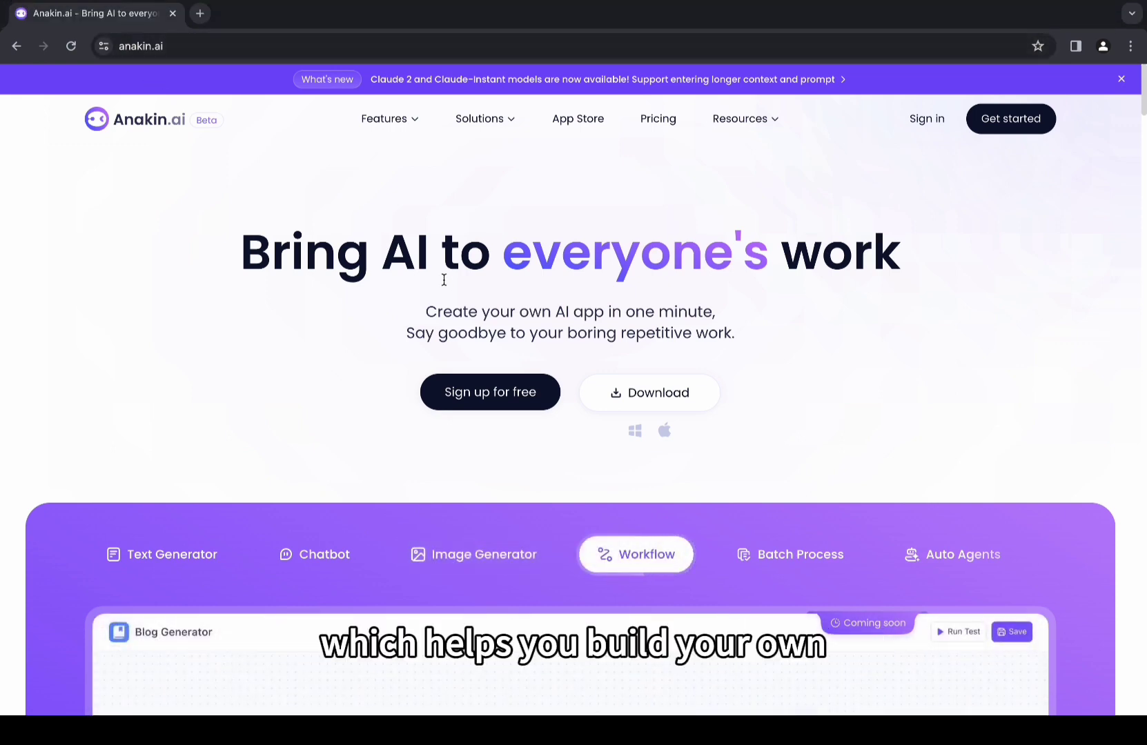
Sign up for a free Anakin.ai account via Google to reach the empty Team Library.
{"action": "left_click_drag", "start_coordinate": [418, 314], "coordinate": [732, 312]}
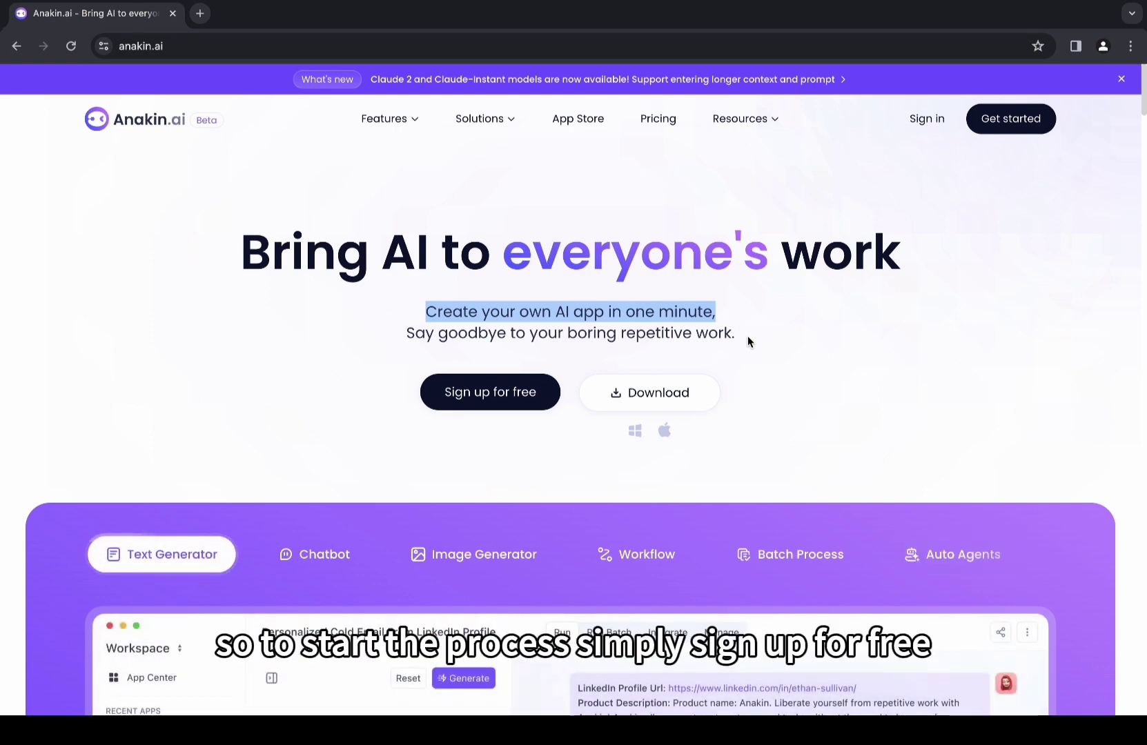
{"action": "left_click", "coordinate": [510, 404]}
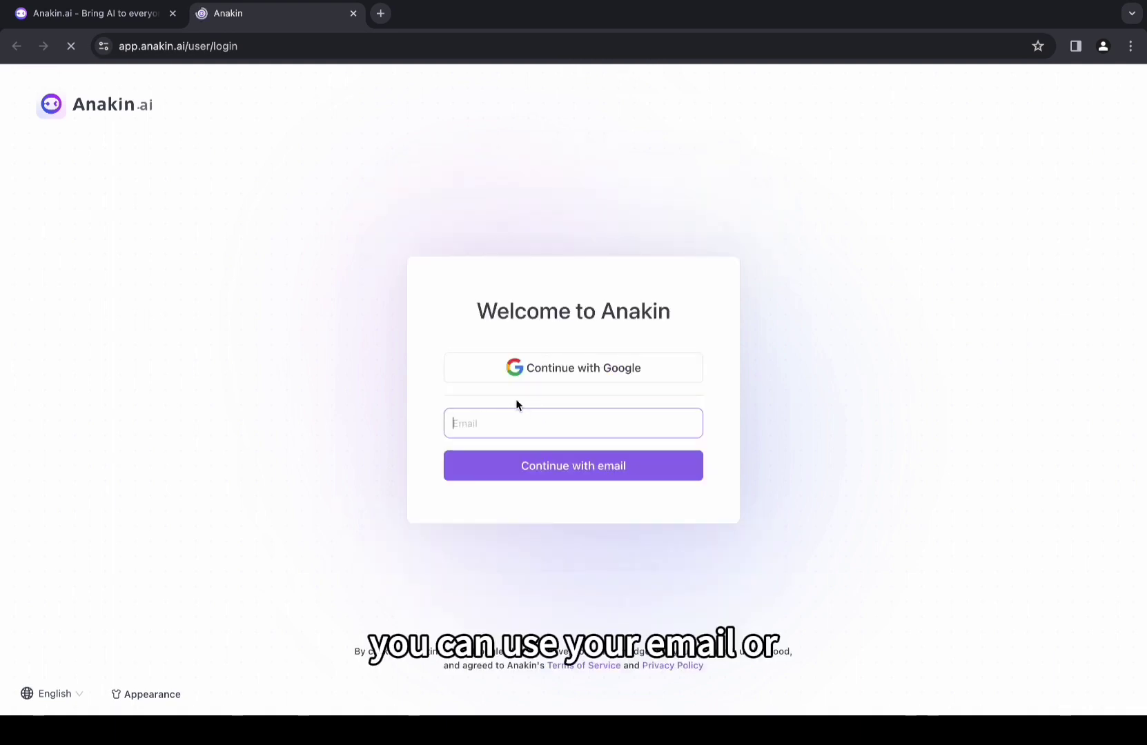
{"action": "left_click", "coordinate": [589, 381]}
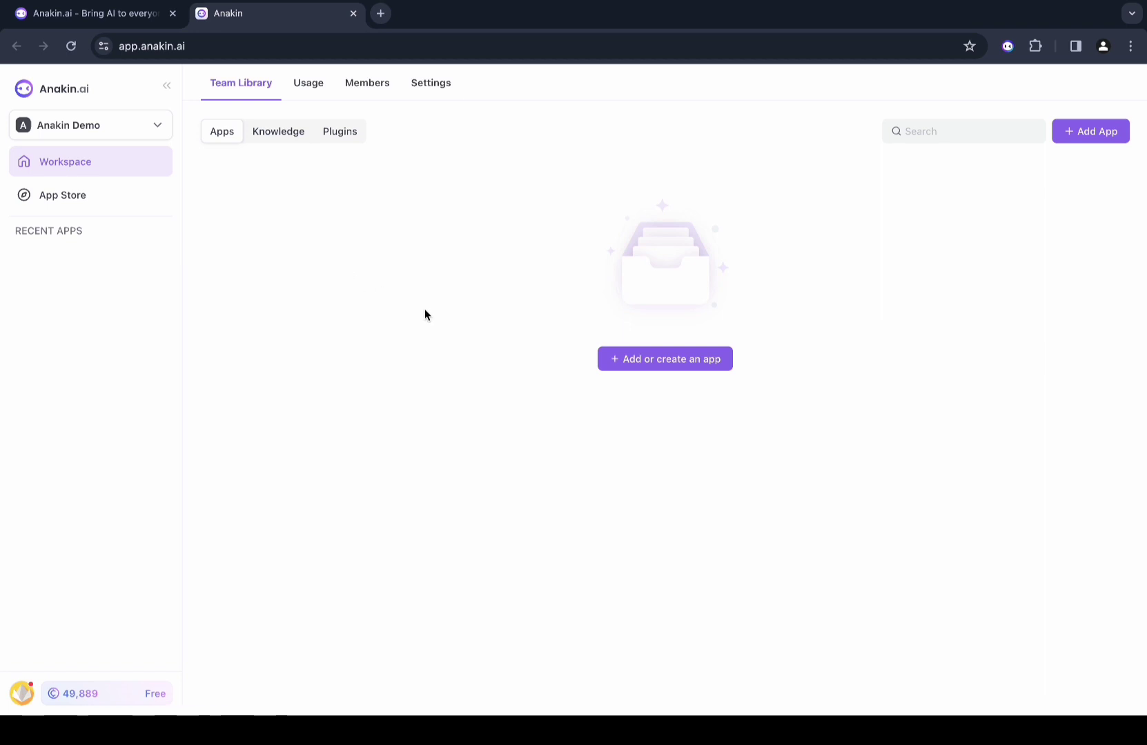
Create a new Quick App named 'demo' and open its editor.
{"action": "left_click", "coordinate": [672, 366]}
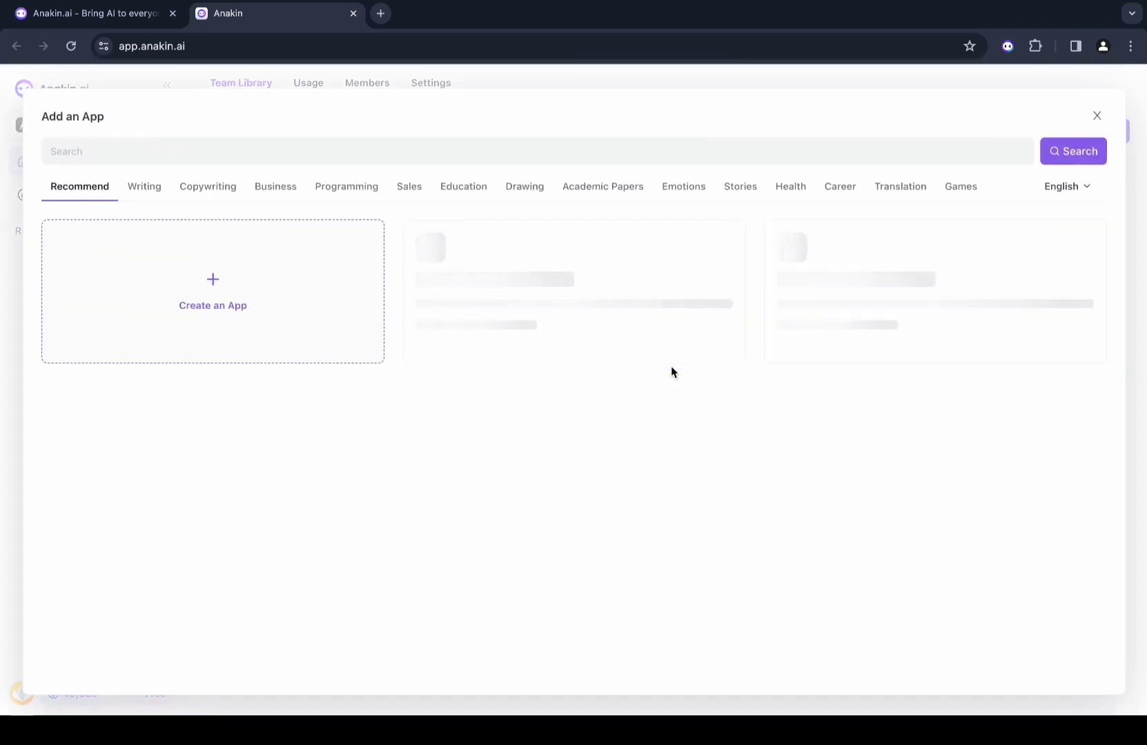
{"action": "left_click", "coordinate": [237, 276]}
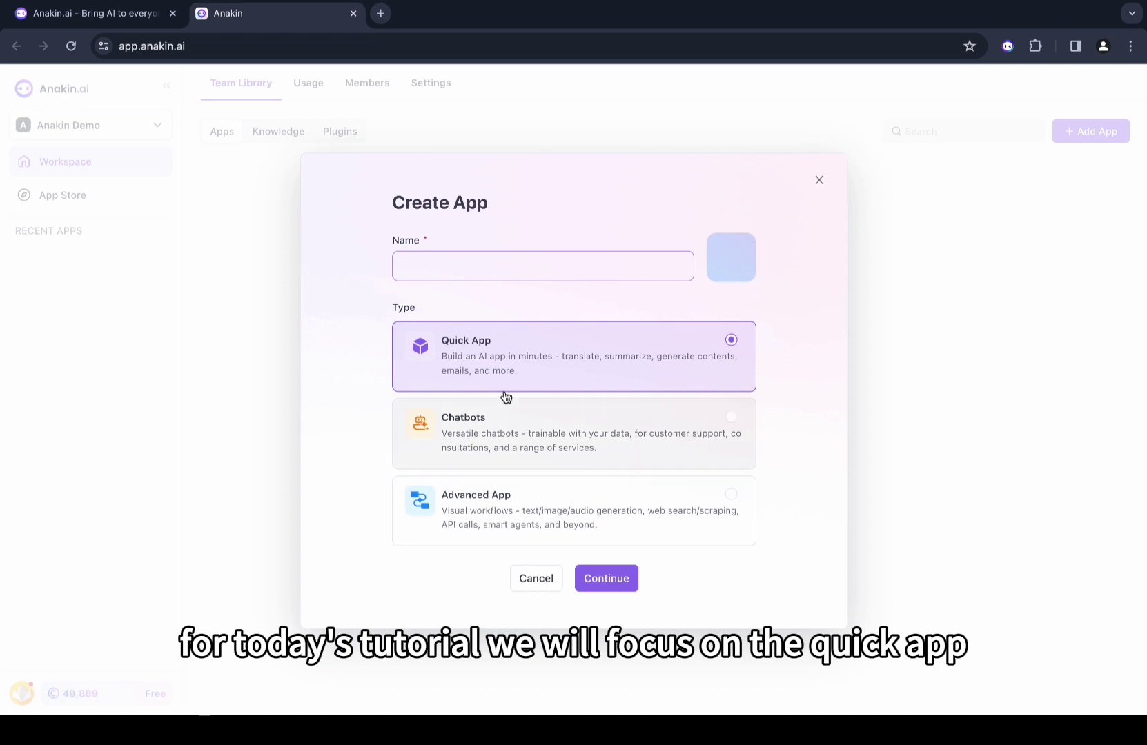
{"action": "left_click", "coordinate": [496, 354]}
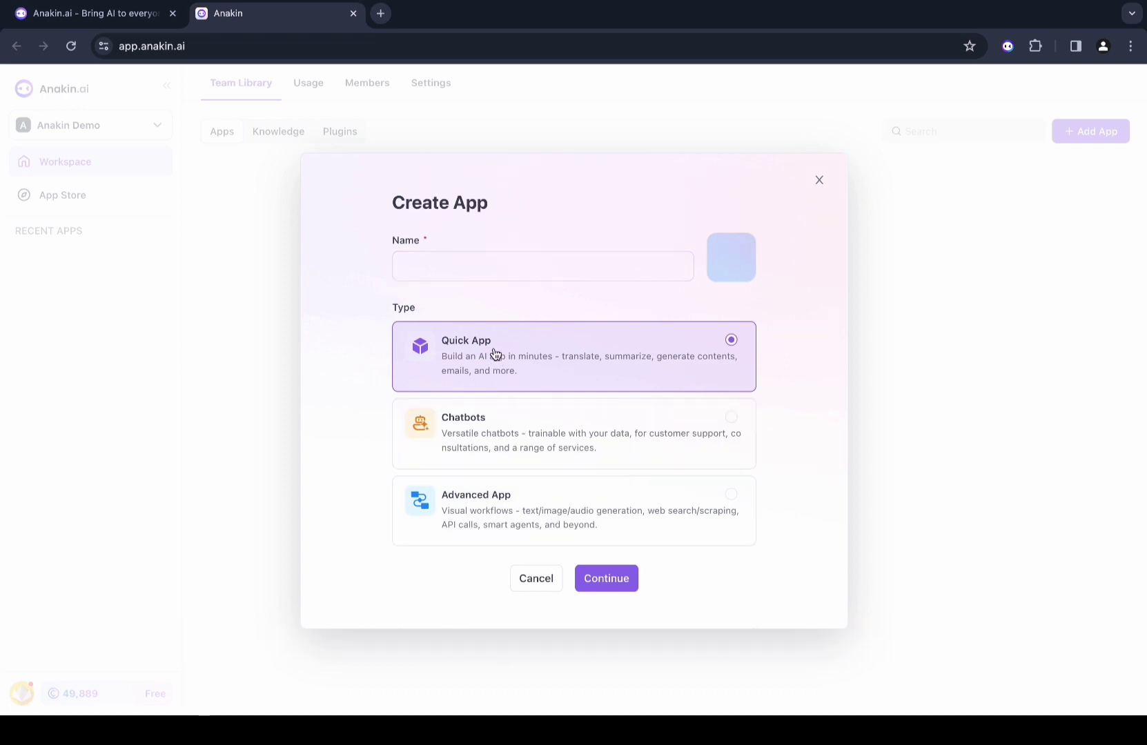
{"action": "left_click", "coordinate": [543, 258]}
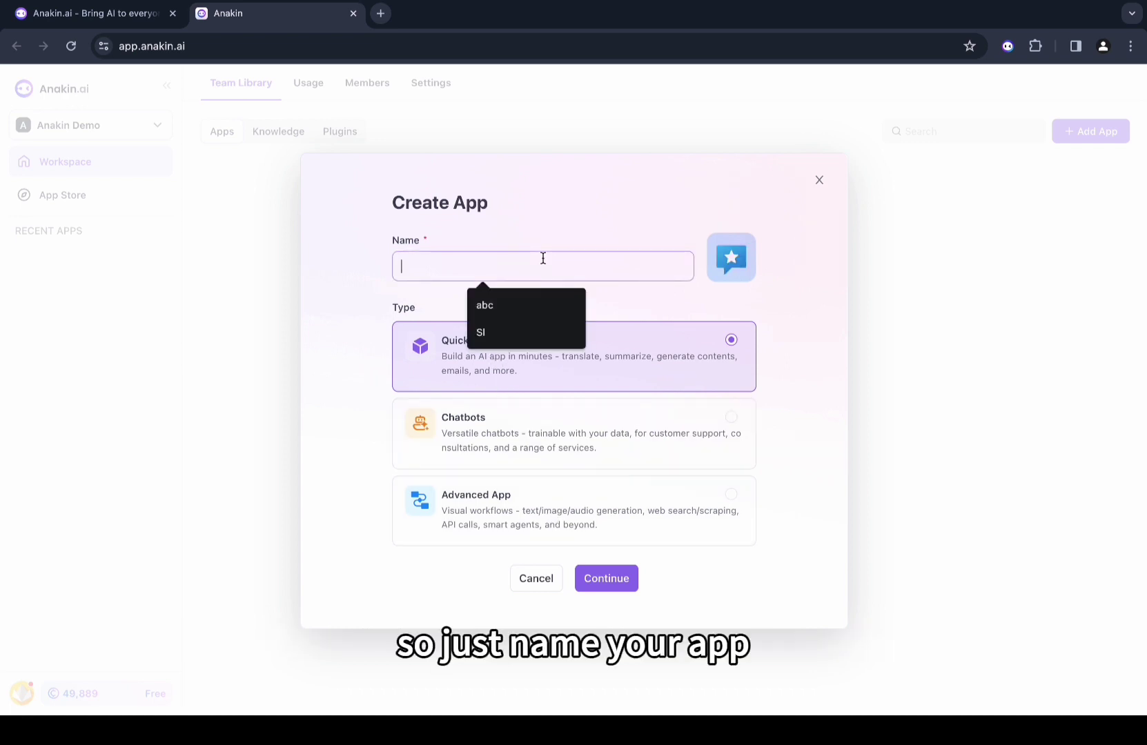
{"action": "type", "text": "demo"}
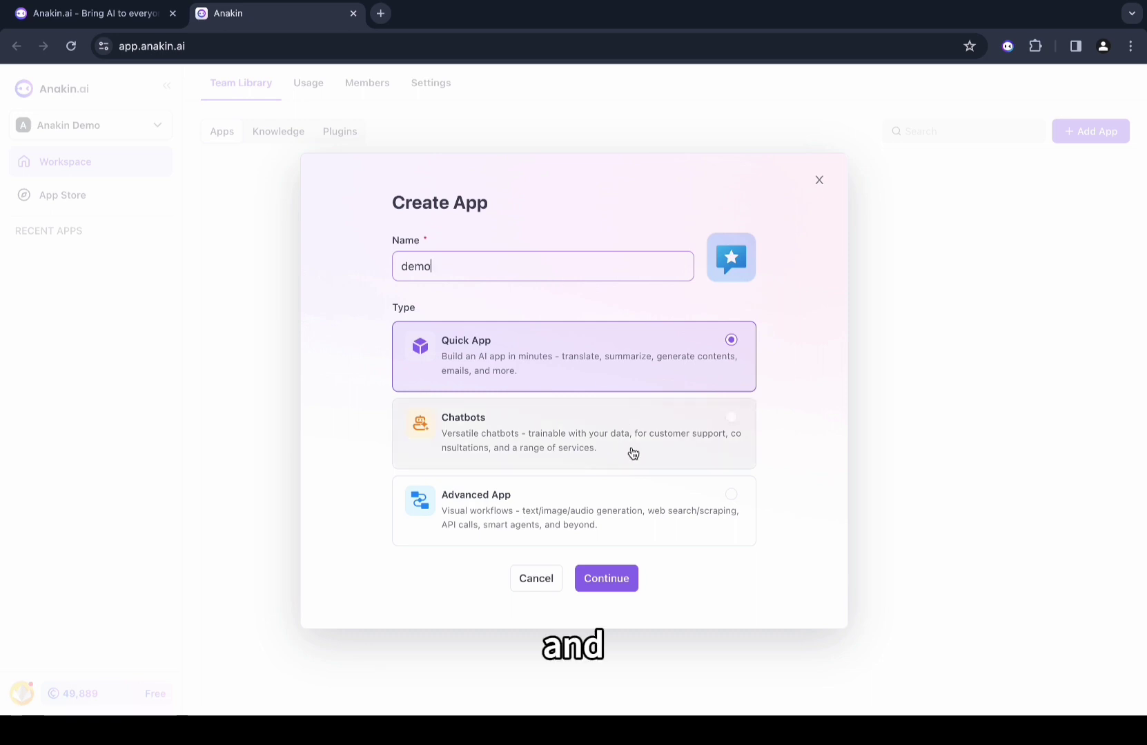
{"action": "left_click", "coordinate": [615, 592]}
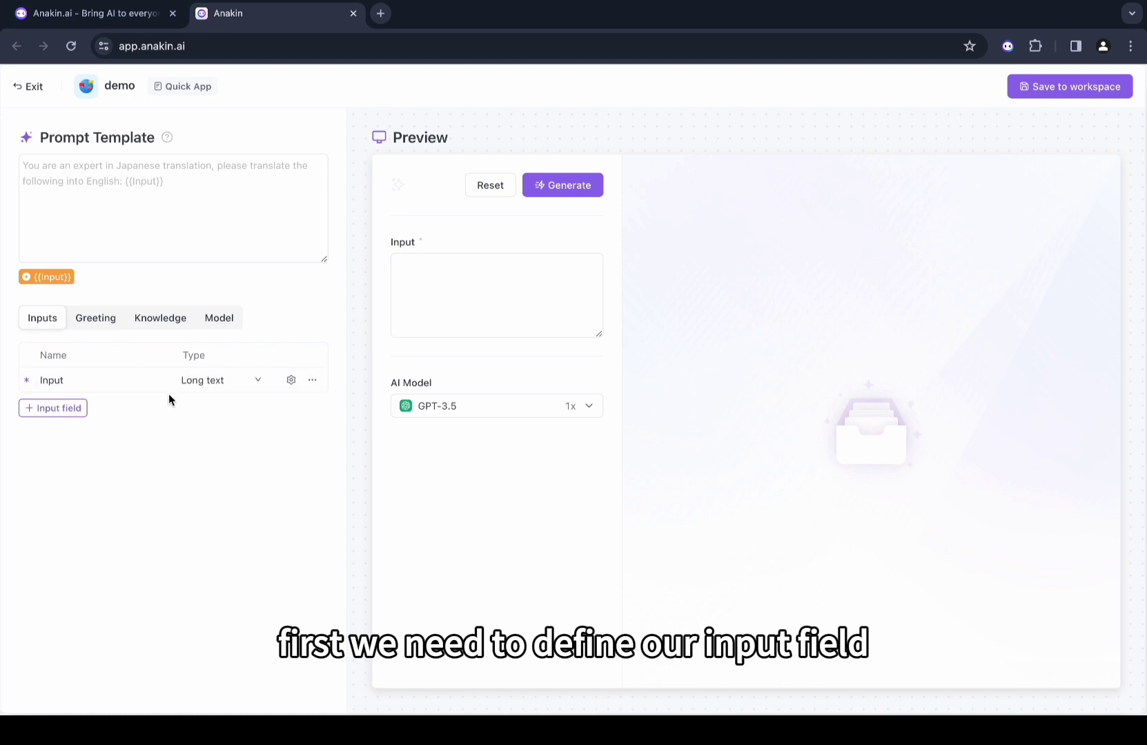
Rename the default input field from 'Input' to 'Topic', keeping its type as Long text.
{"action": "left_click_drag", "start_coordinate": [138, 378], "coordinate": [24, 378]}
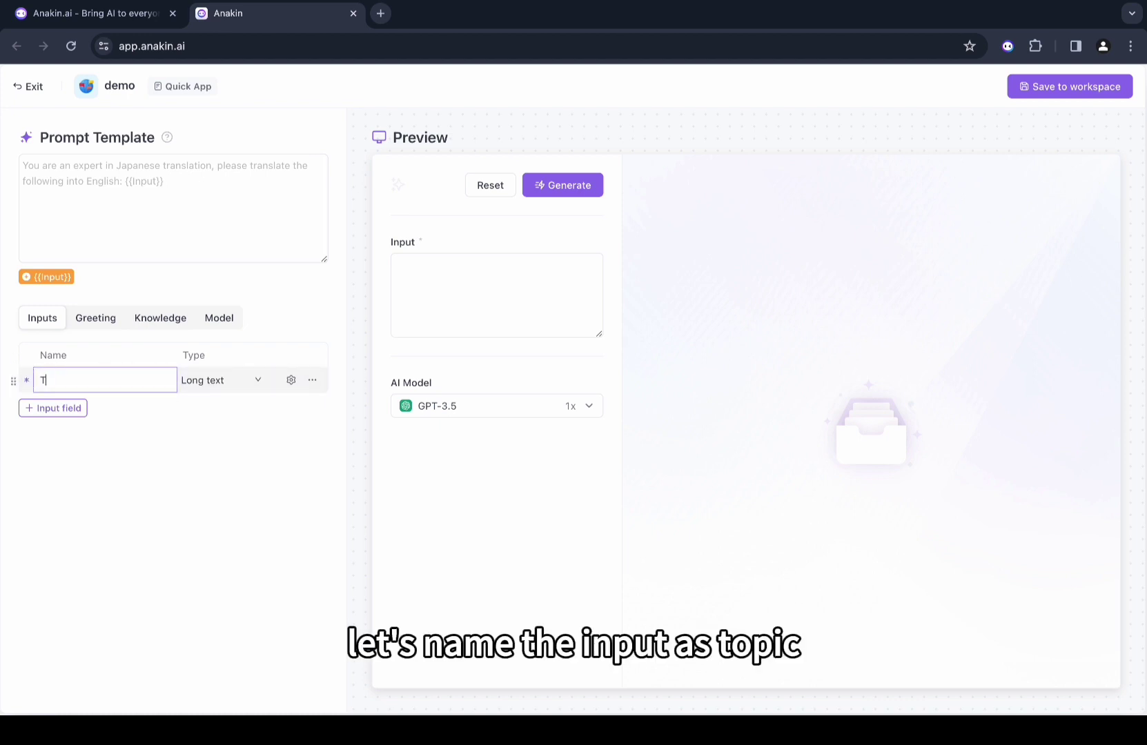
{"action": "type", "text": "Topic"}
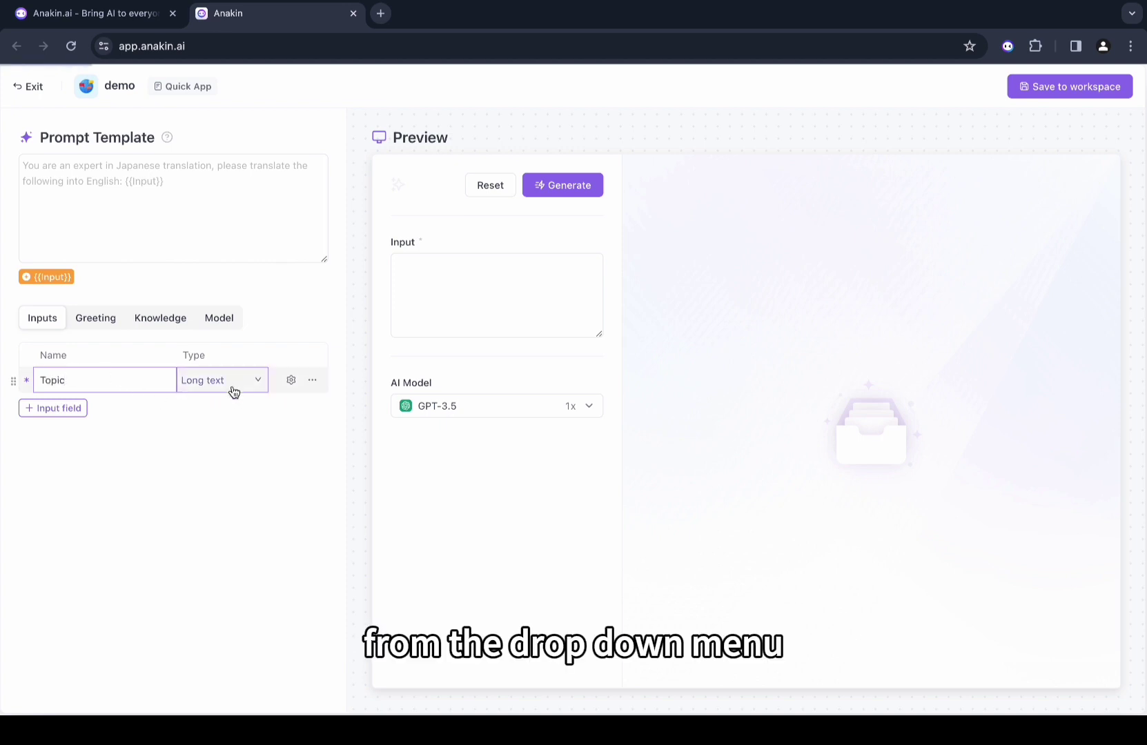
{"action": "left_click", "coordinate": [233, 390]}
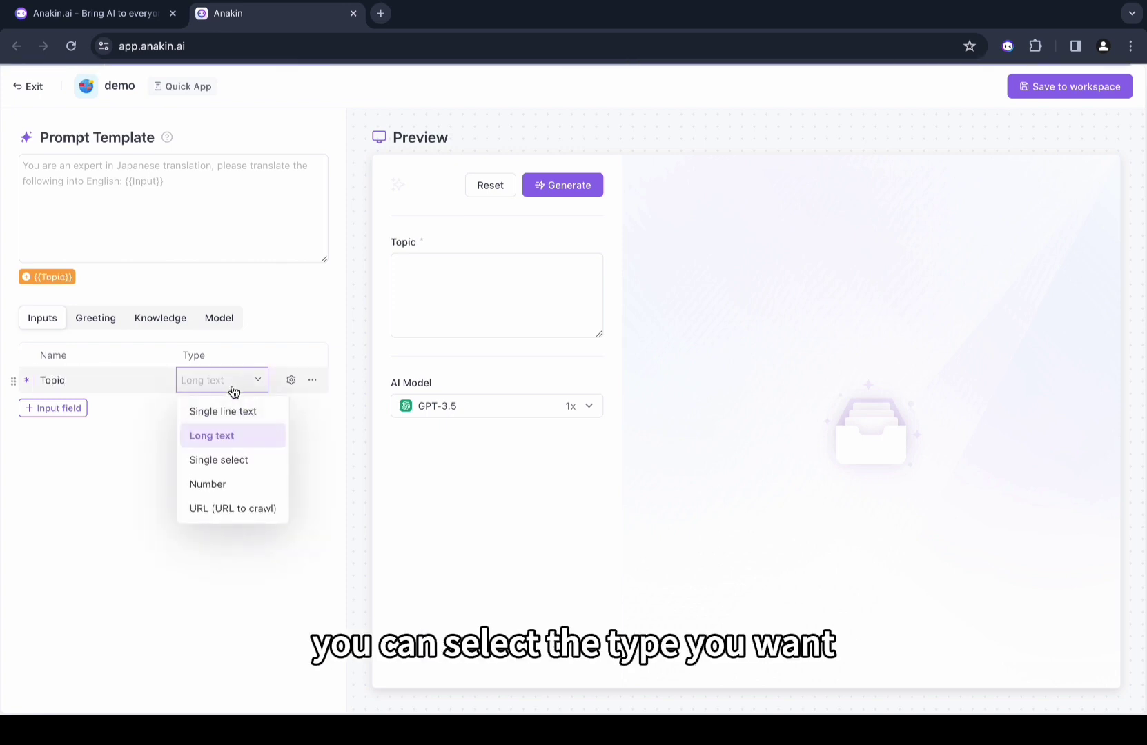
{"action": "left_click", "coordinate": [243, 444]}
{"action": "left_click", "coordinate": [124, 199]}
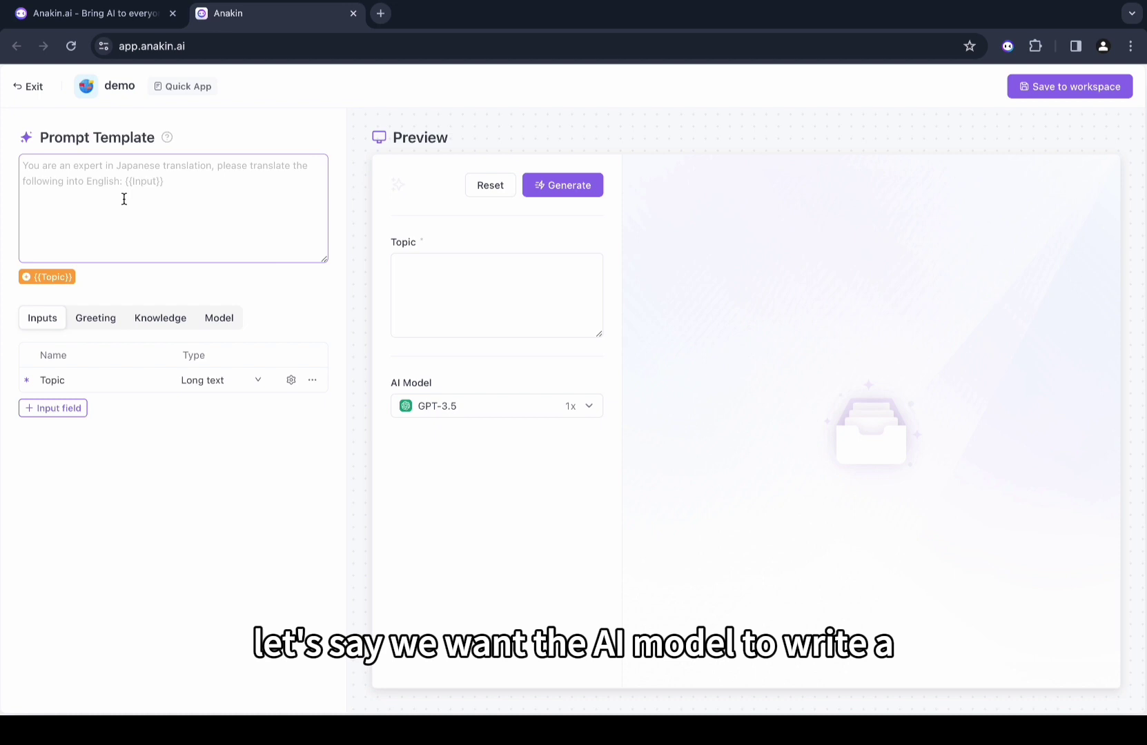
Set the prompt to 'Write a YouTube Shorts Script for the {{Topic}}' and test-generate with topic AI.
{"action": "type", "text": "Write a YouTube Shorts Script for the"}
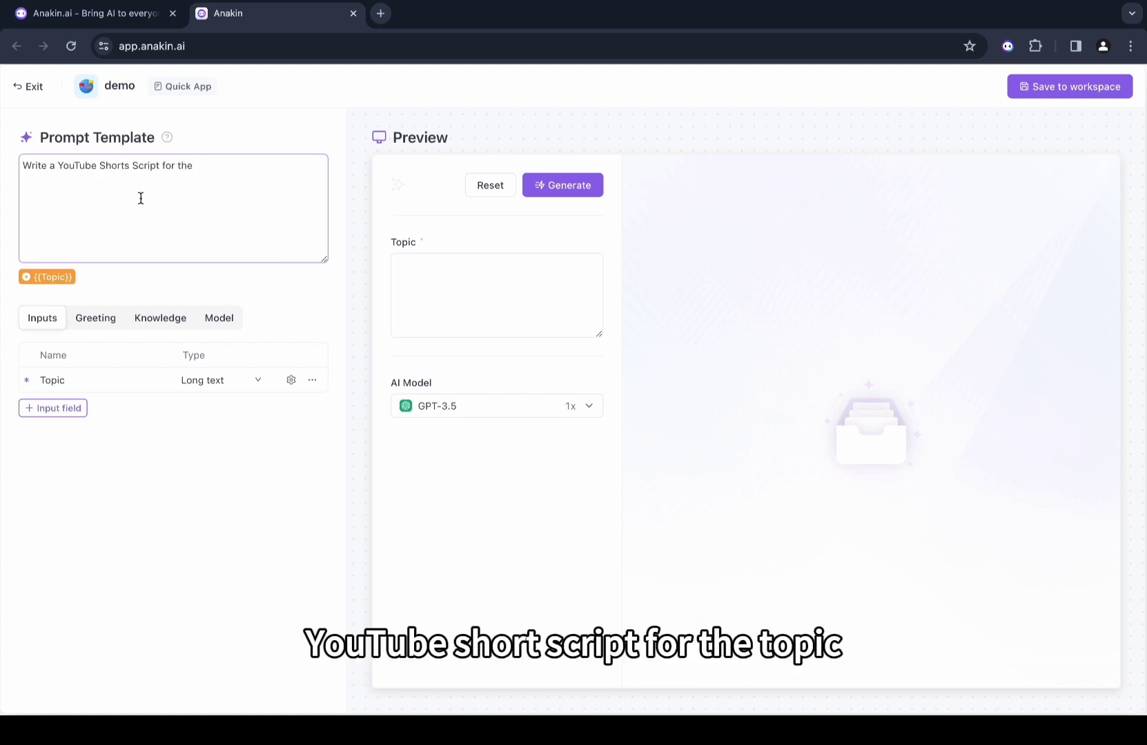
{"action": "left_click", "coordinate": [44, 278]}
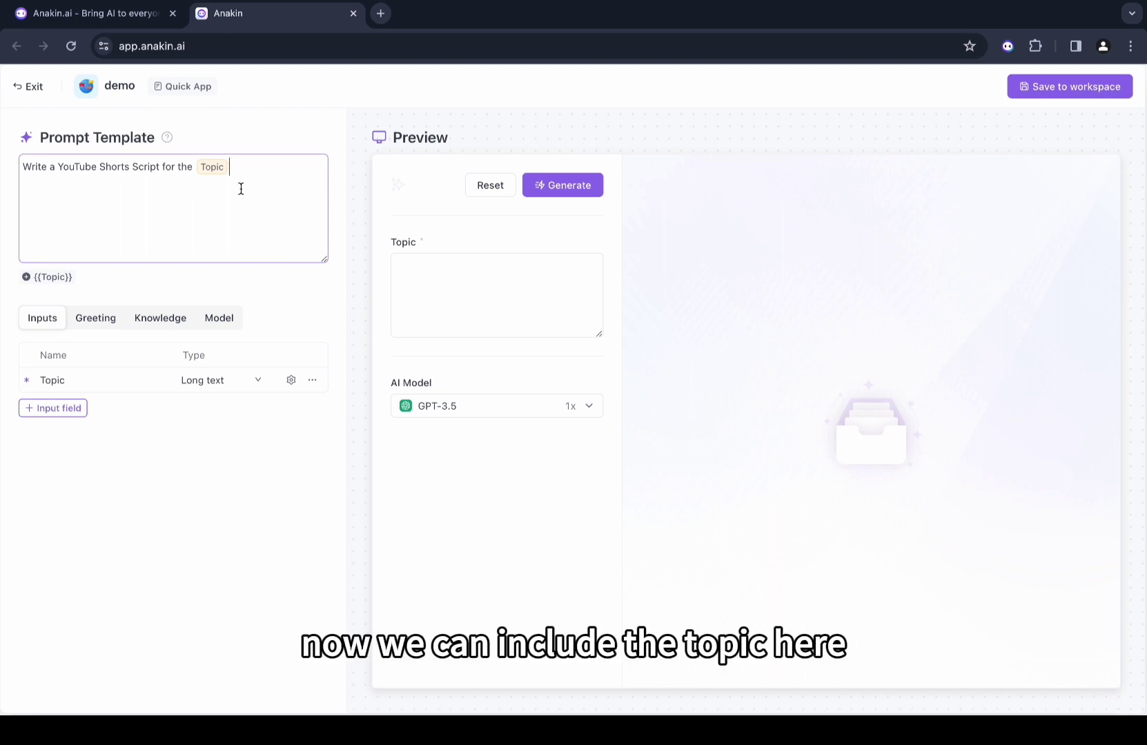
{"action": "left_click", "coordinate": [437, 271]}
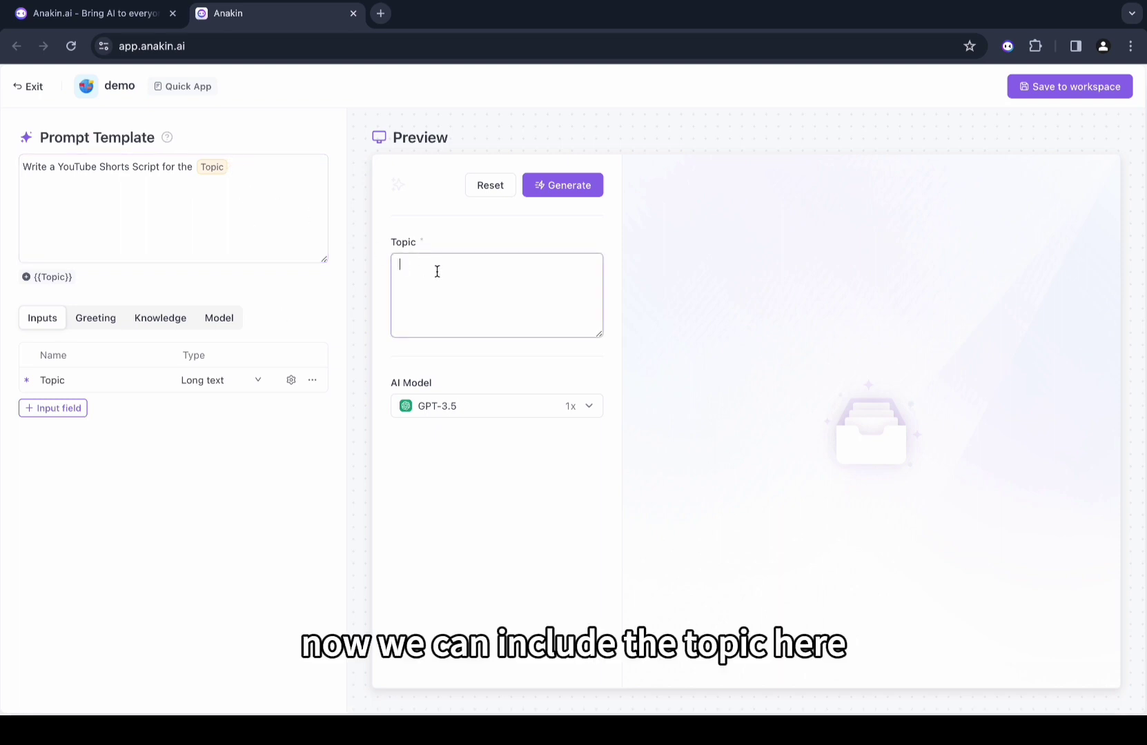
{"action": "type", "text": "AI"}
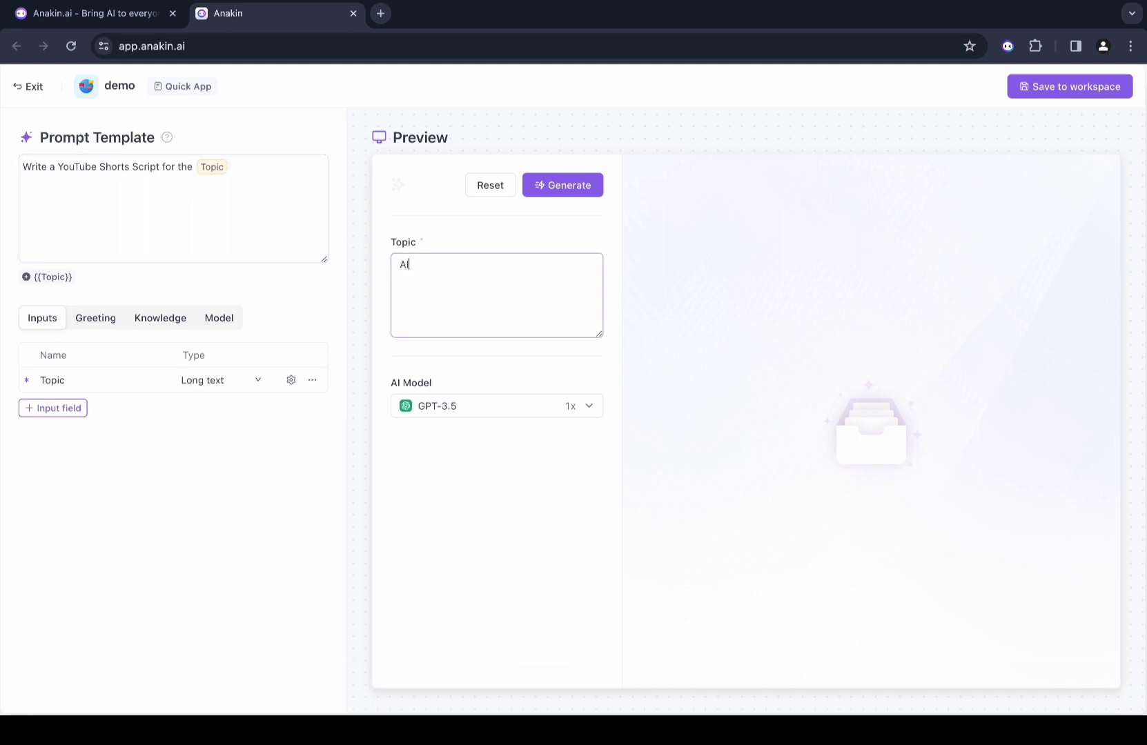
{"action": "left_click", "coordinate": [572, 183]}
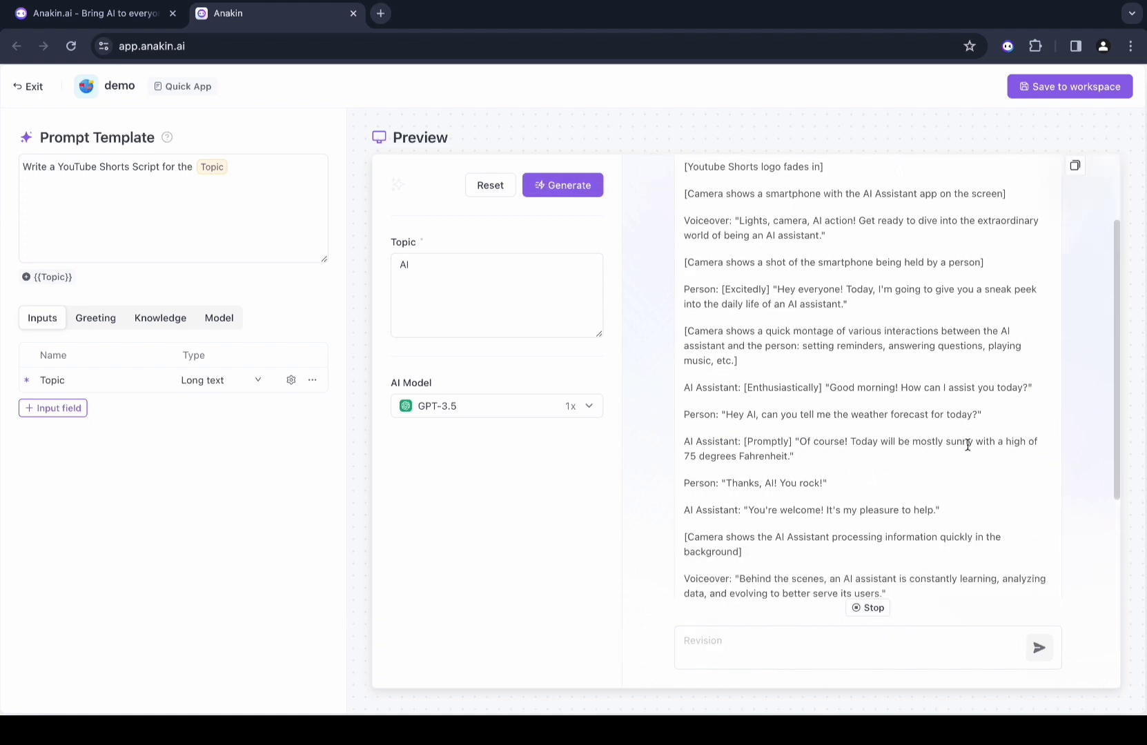
Switch the AI model to GPT-3.5 (16K), regenerate the script, and save demo to the workspace.
{"action": "left_click", "coordinate": [560, 411]}
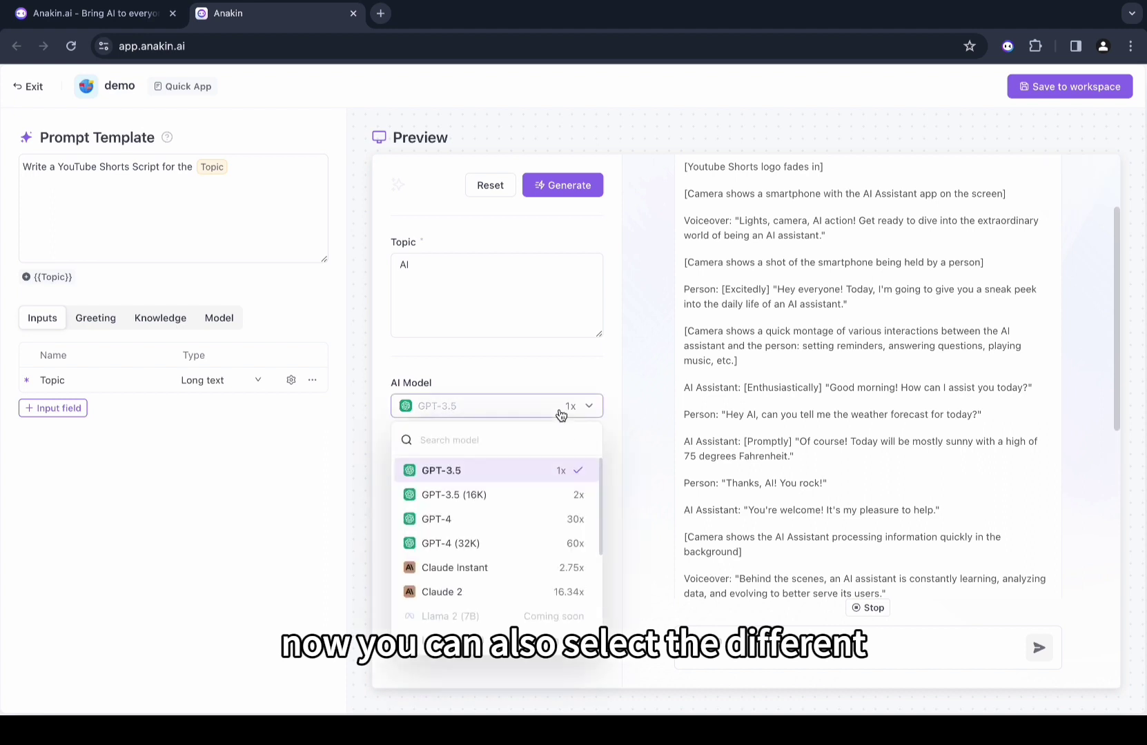
{"action": "left_click", "coordinate": [479, 495]}
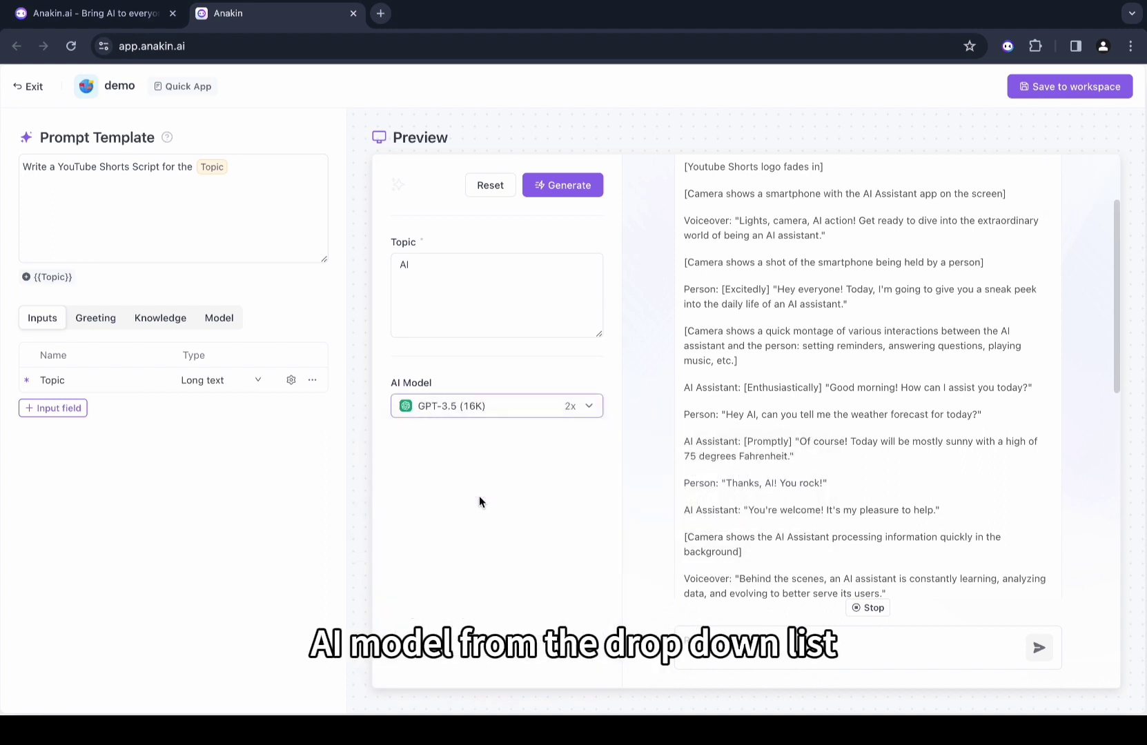
{"action": "left_click", "coordinate": [570, 181]}
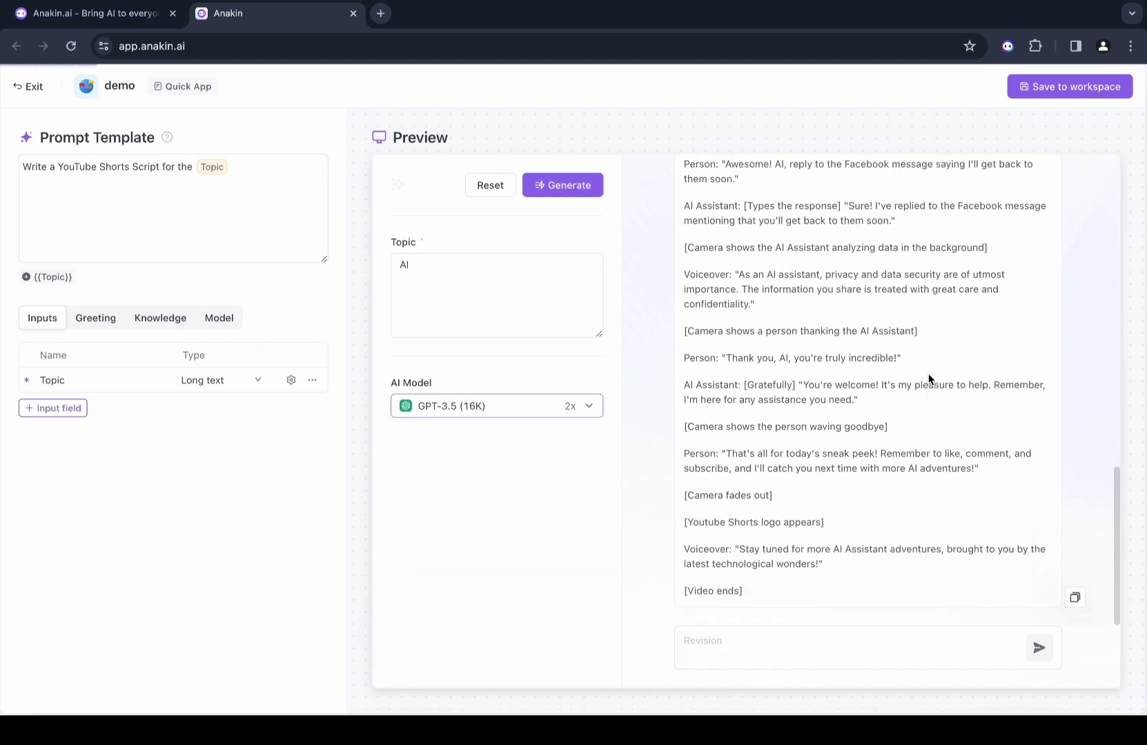
{"action": "left_click", "coordinate": [589, 194]}
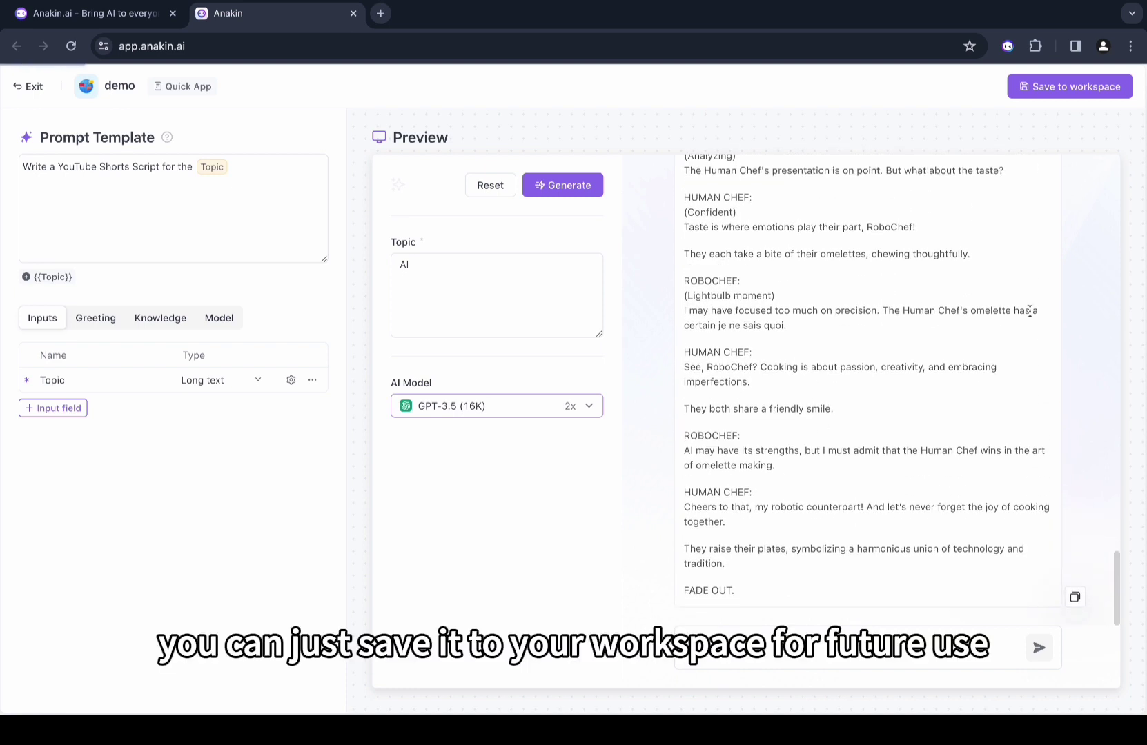
{"action": "left_click", "coordinate": [1094, 89]}
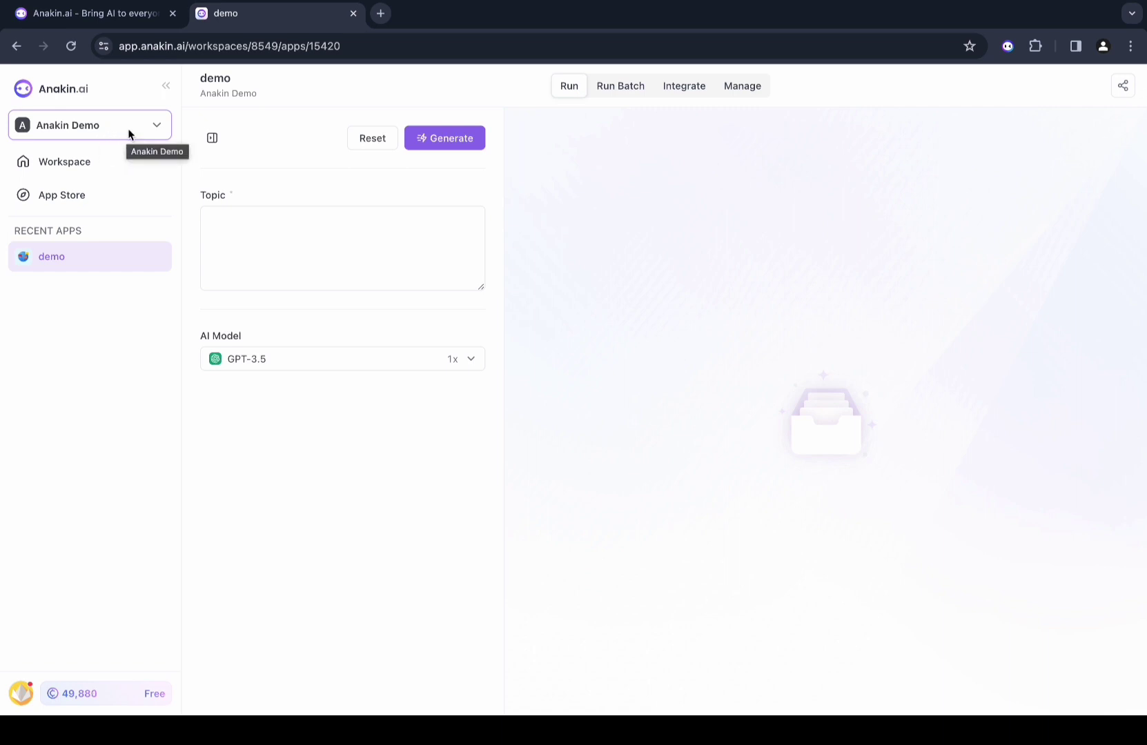
Go back to the Workspace and open the Add App catalogue, scrolling through its apps.
{"action": "left_click", "coordinate": [85, 169]}
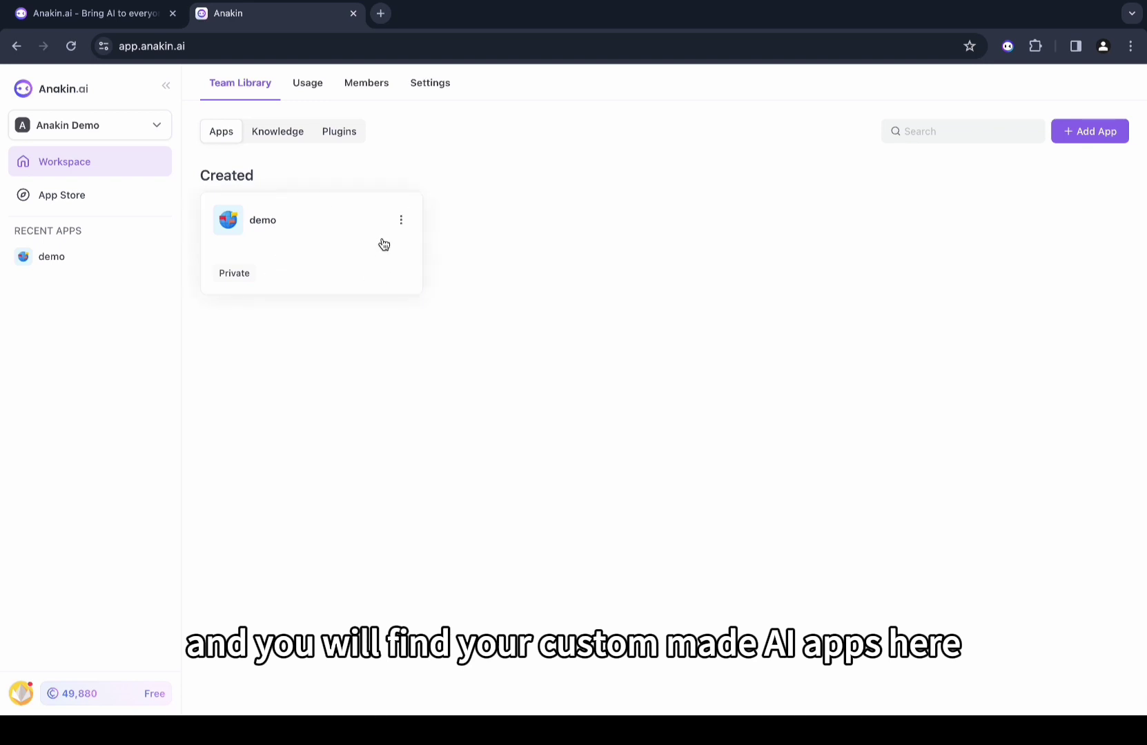
{"action": "left_click", "coordinate": [1099, 133]}
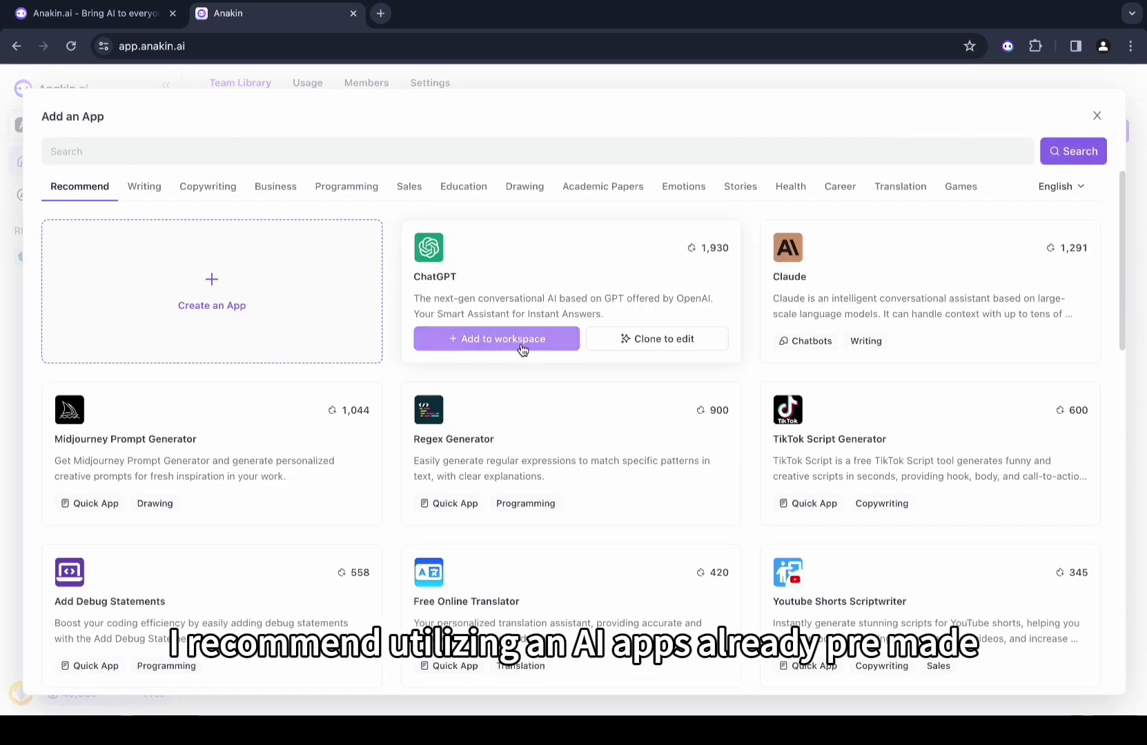
{"action": "mouse_move", "coordinate": [544, 422]}
{"action": "scroll", "coordinate": [553, 444], "scroll_direction": "down", "scroll_amount": 1}
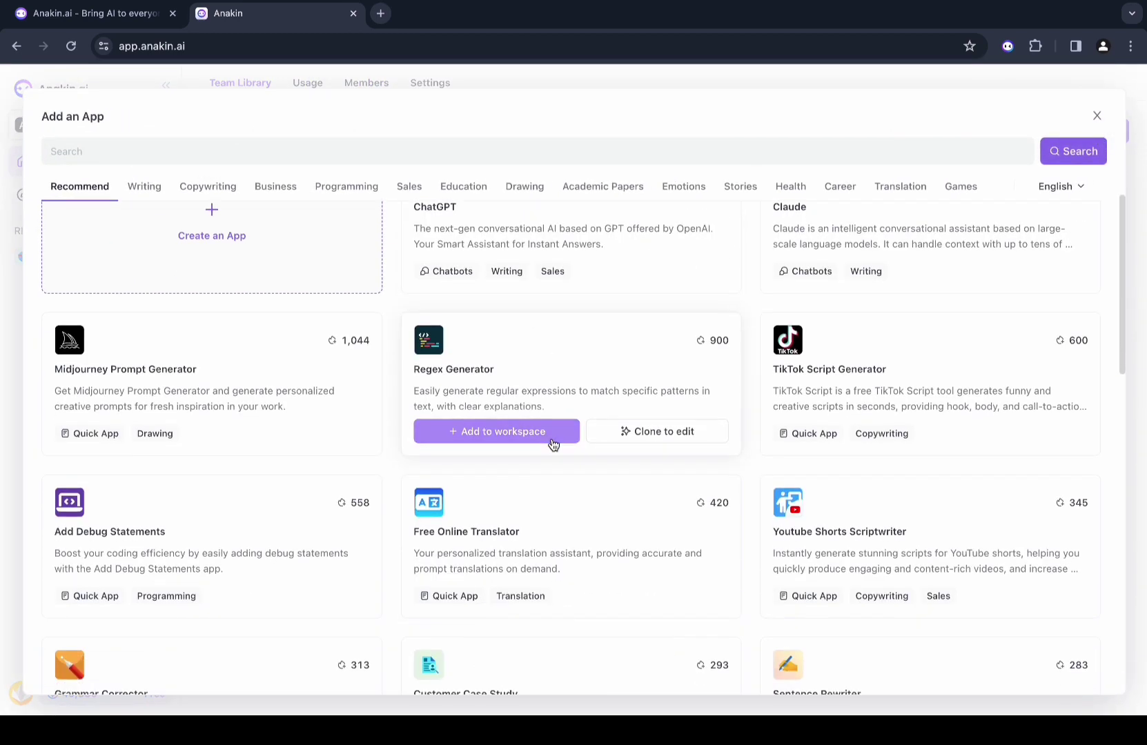
{"action": "scroll", "coordinate": [553, 444], "scroll_direction": "down", "scroll_amount": 2}
{"action": "scroll", "coordinate": [554, 444], "scroll_direction": "down", "scroll_amount": 2}
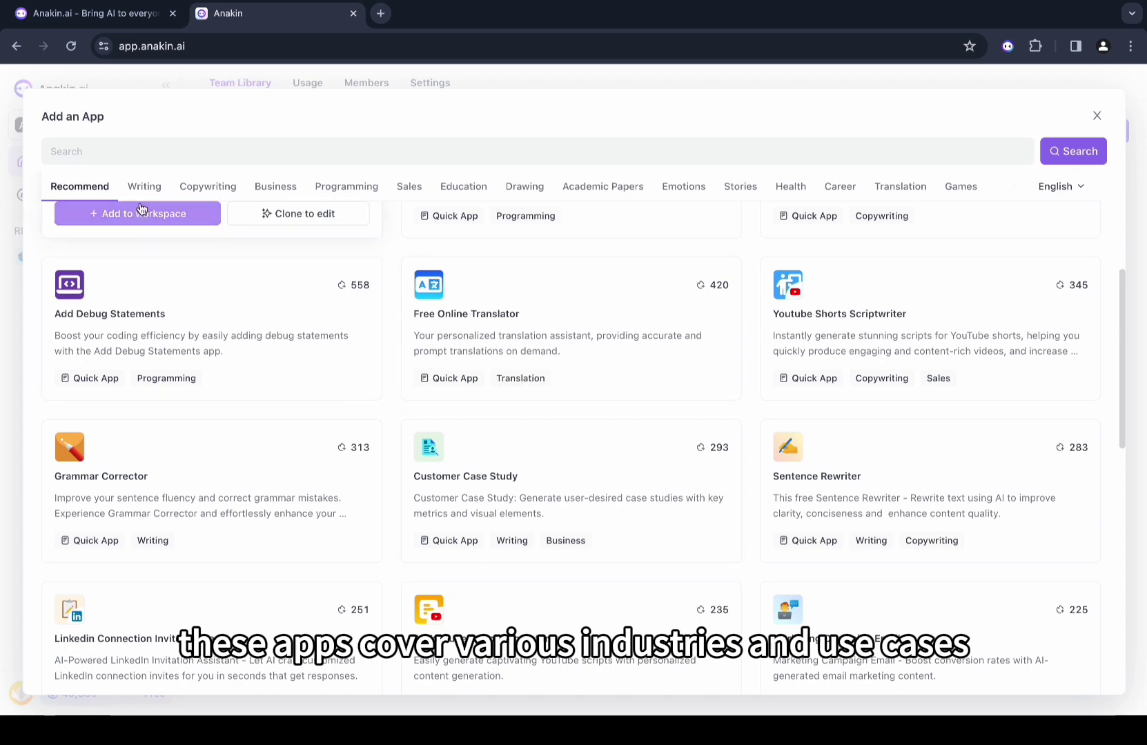
Browse the Writing, Copywriting, Programming and Sales categories, then return to Recommend.
{"action": "left_click", "coordinate": [144, 190]}
{"action": "left_click", "coordinate": [234, 189]}
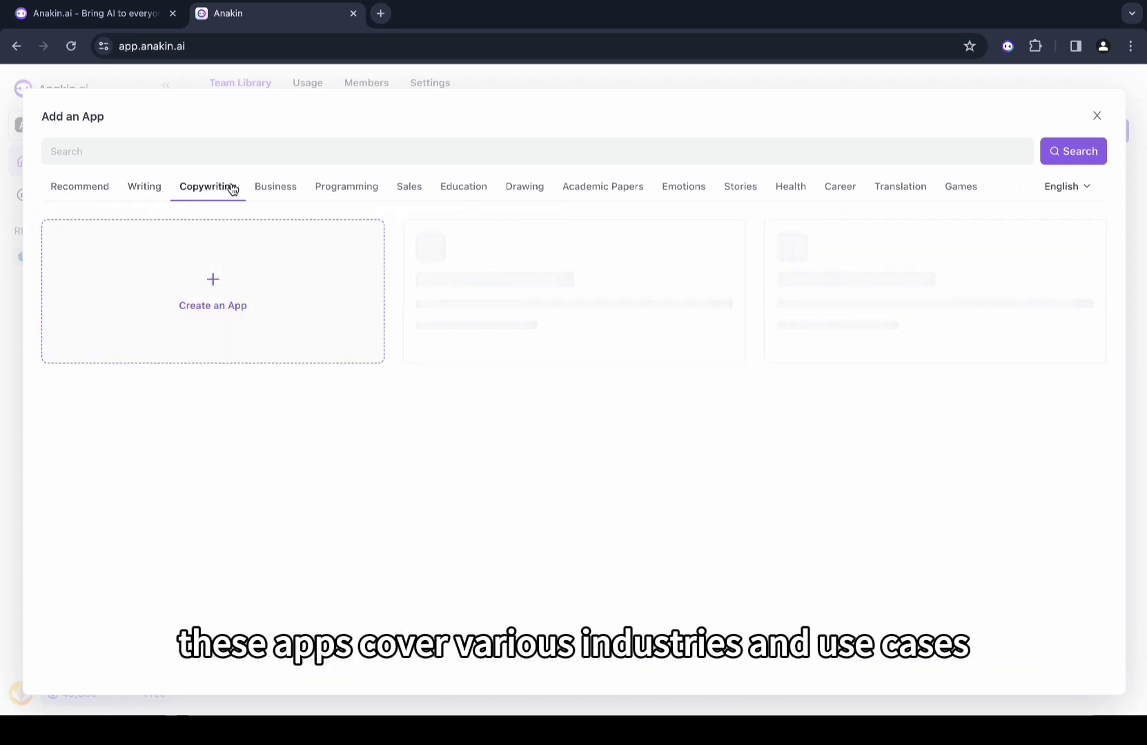
{"action": "left_click", "coordinate": [356, 197]}
{"action": "left_click", "coordinate": [422, 194]}
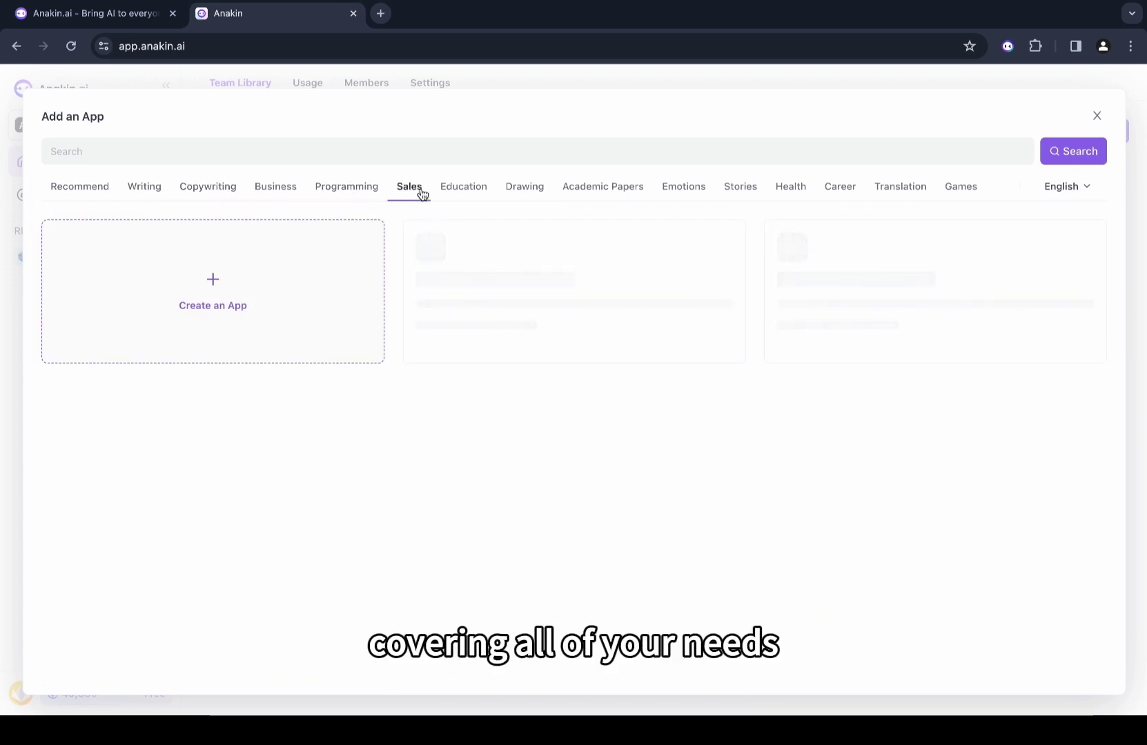
{"action": "left_click", "coordinate": [97, 190]}
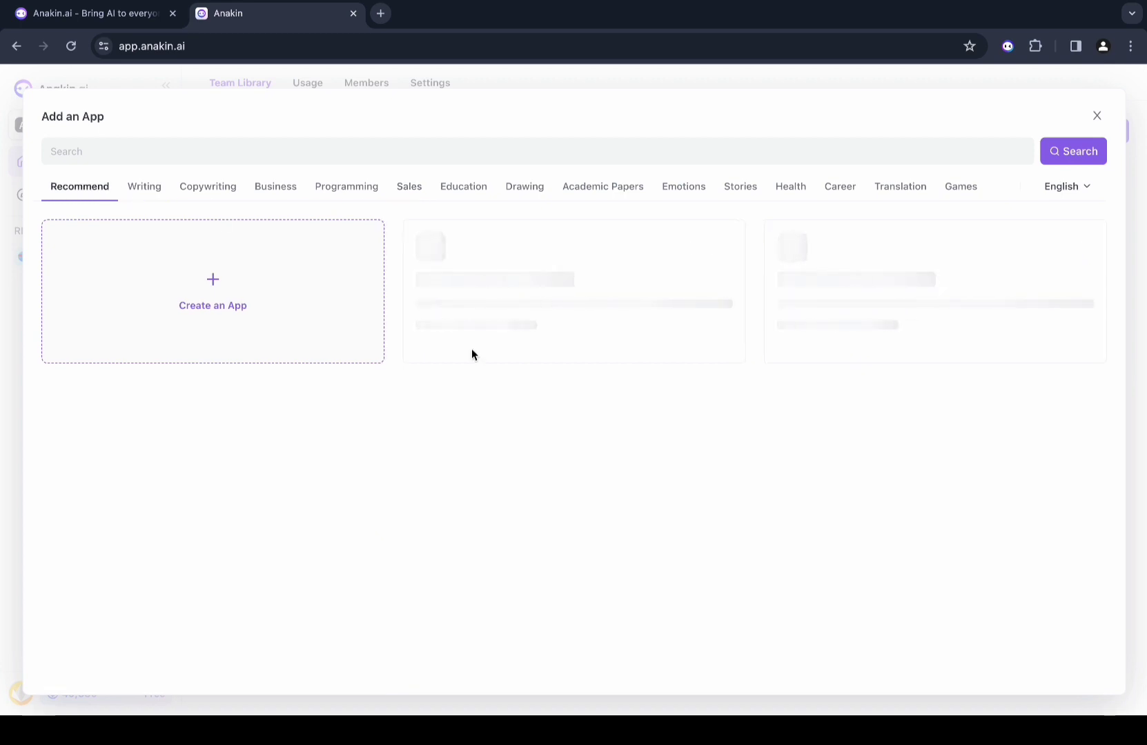
{"action": "scroll", "coordinate": [614, 551], "scroll_direction": "down", "scroll_amount": 3}
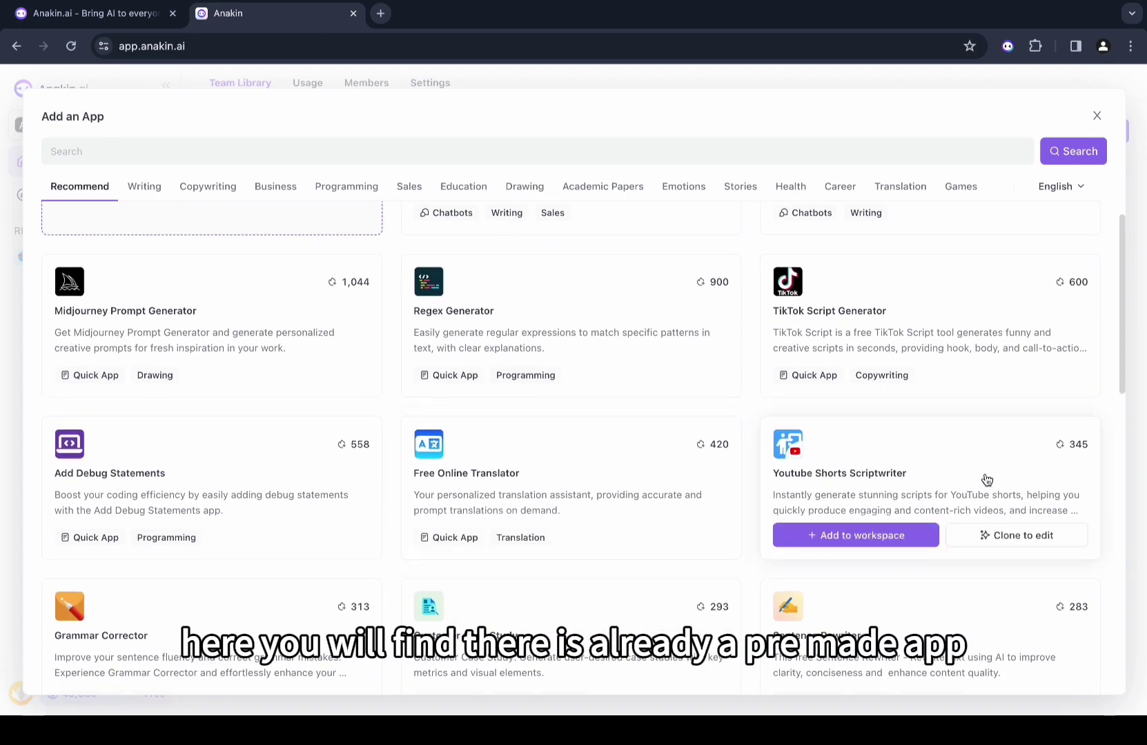
Open the Youtube Shorts Scriptwriter app and set its AI model to GPT-3.5 (16K).
{"action": "left_click", "coordinate": [940, 481]}
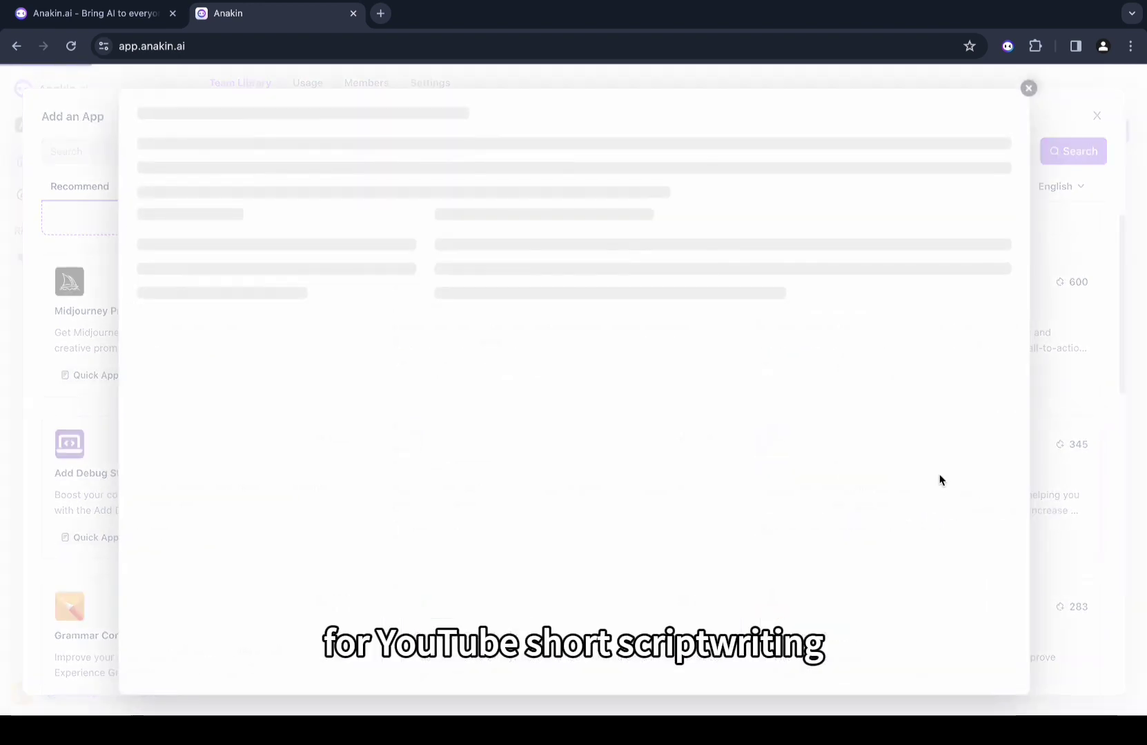
{"action": "scroll", "coordinate": [549, 494], "scroll_direction": "down", "scroll_amount": 1}
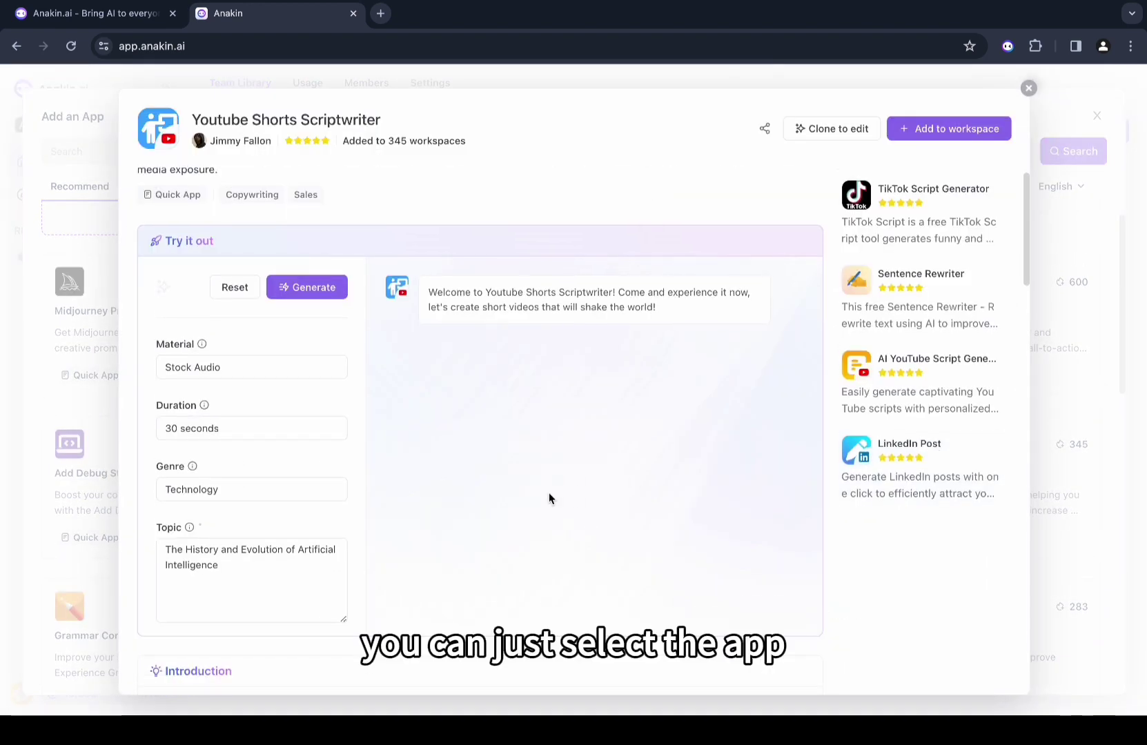
{"action": "scroll", "coordinate": [549, 497], "scroll_direction": "down", "scroll_amount": 3}
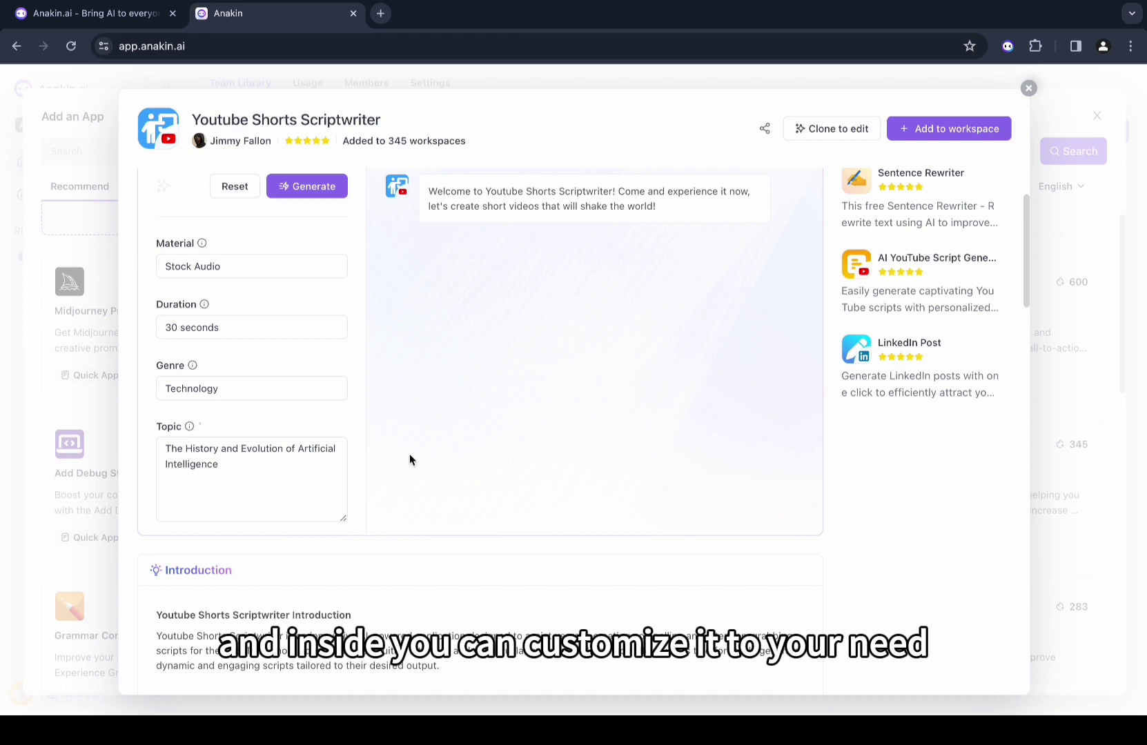
{"action": "scroll", "coordinate": [249, 305], "scroll_direction": "down", "scroll_amount": 1}
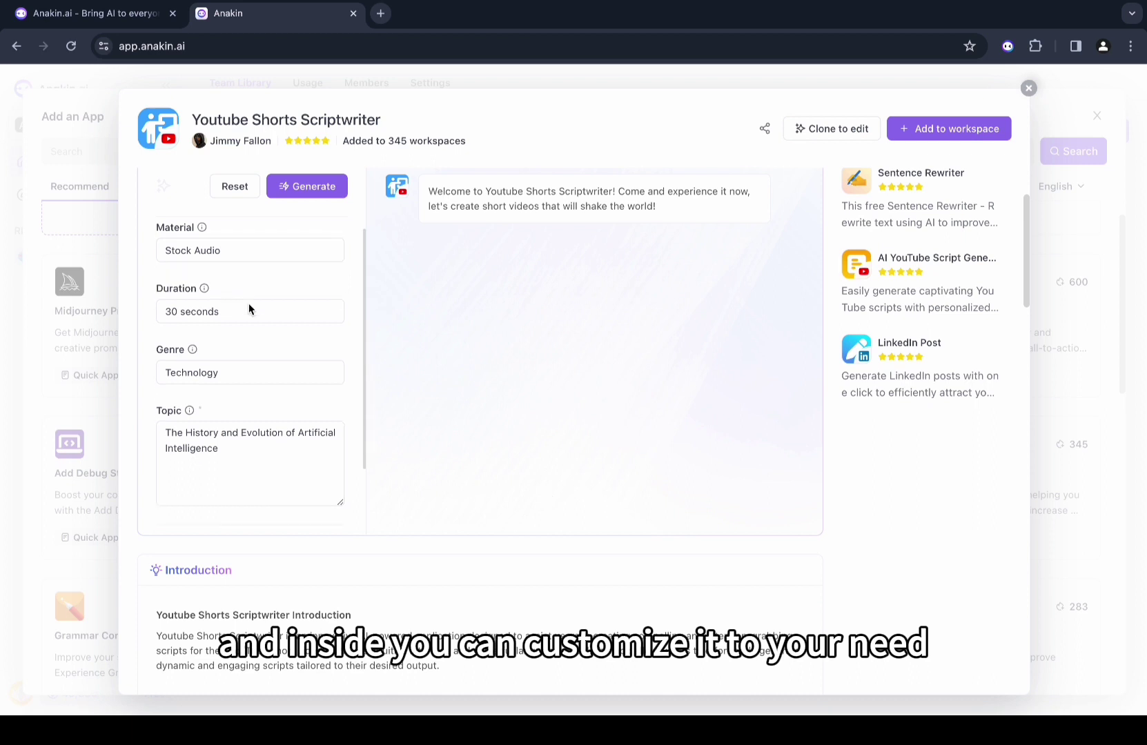
{"action": "scroll", "coordinate": [248, 303], "scroll_direction": "up", "scroll_amount": 1}
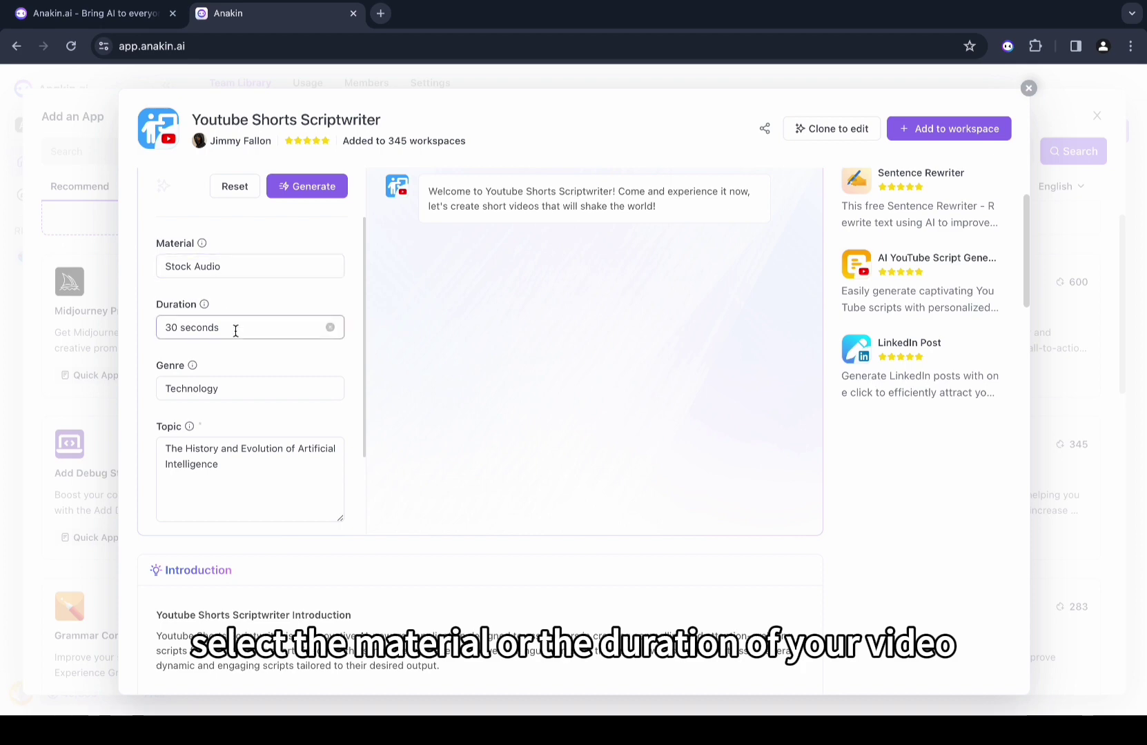
{"action": "scroll", "coordinate": [235, 331], "scroll_direction": "down", "scroll_amount": 2}
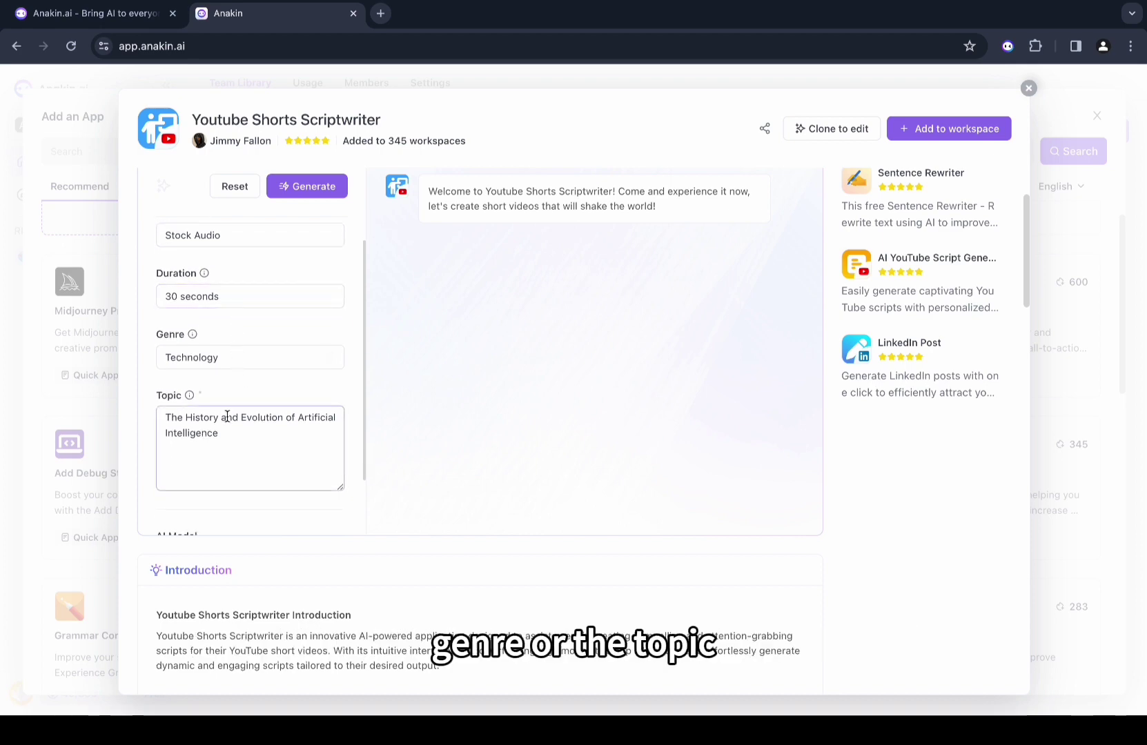
{"action": "scroll", "coordinate": [225, 414], "scroll_direction": "down", "scroll_amount": 4}
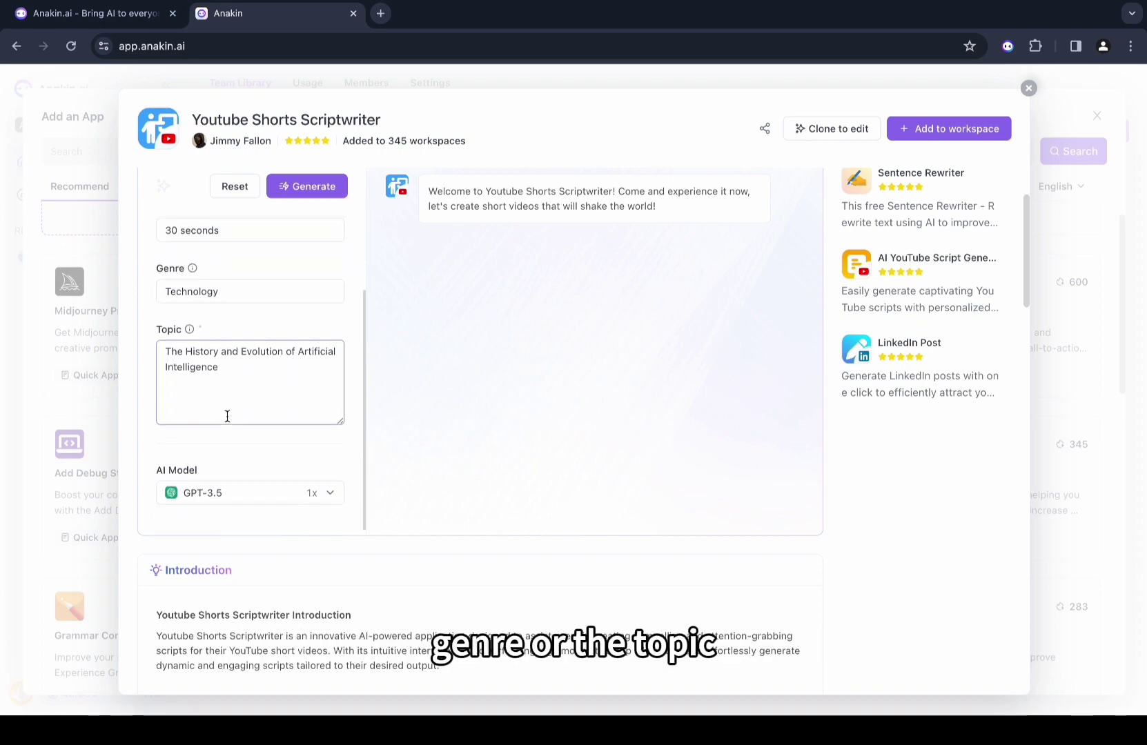
{"action": "left_click", "coordinate": [235, 499]}
{"action": "left_click", "coordinate": [241, 312]}
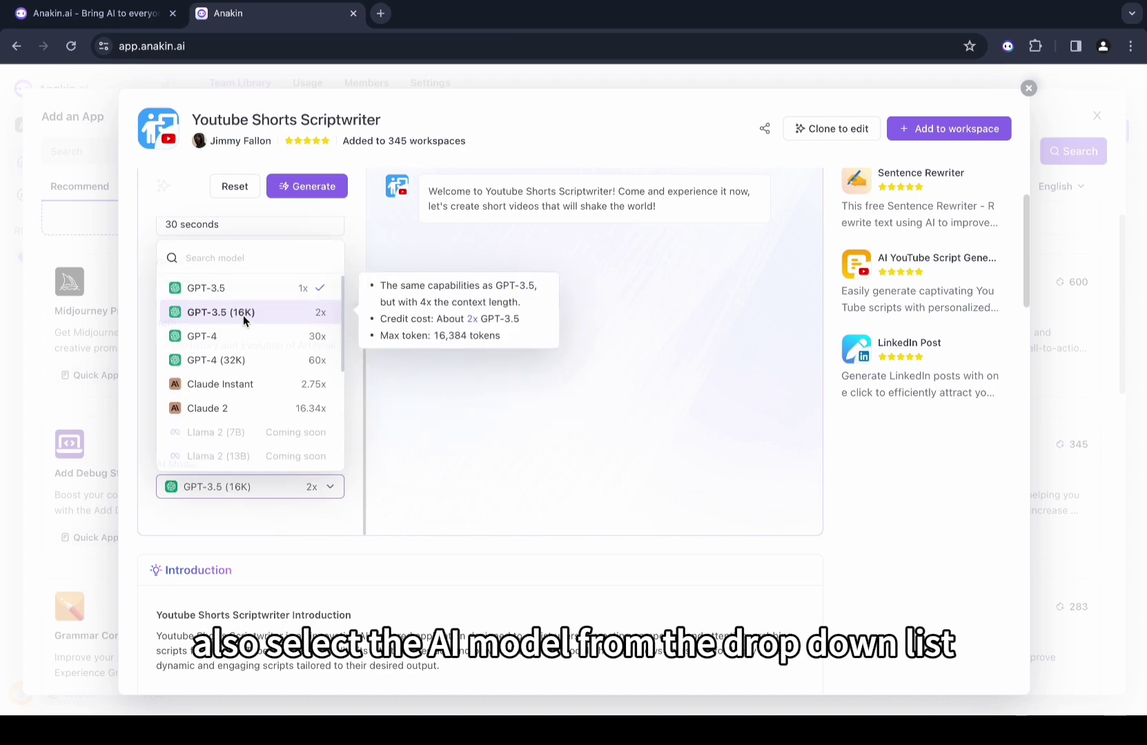
{"action": "scroll", "coordinate": [269, 417], "scroll_direction": "up", "scroll_amount": 4}
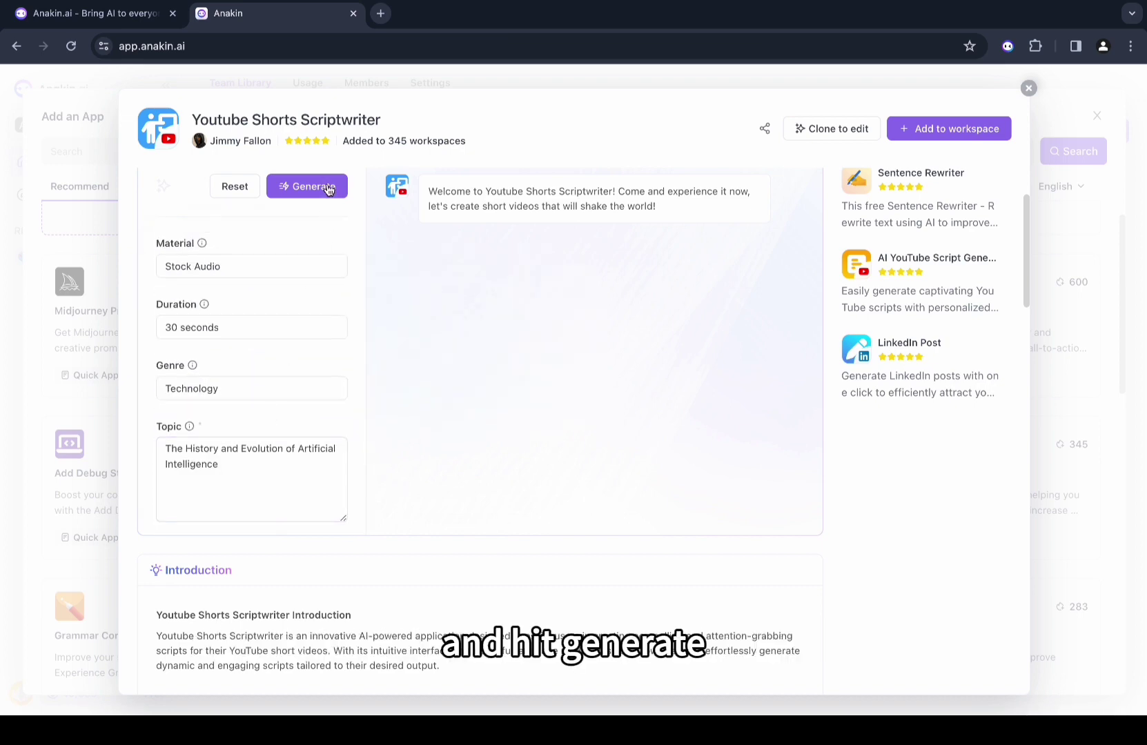
Generate the 30-second history-of-AI Shorts script, review it, and add the app to the workspace.
{"action": "left_click", "coordinate": [328, 187]}
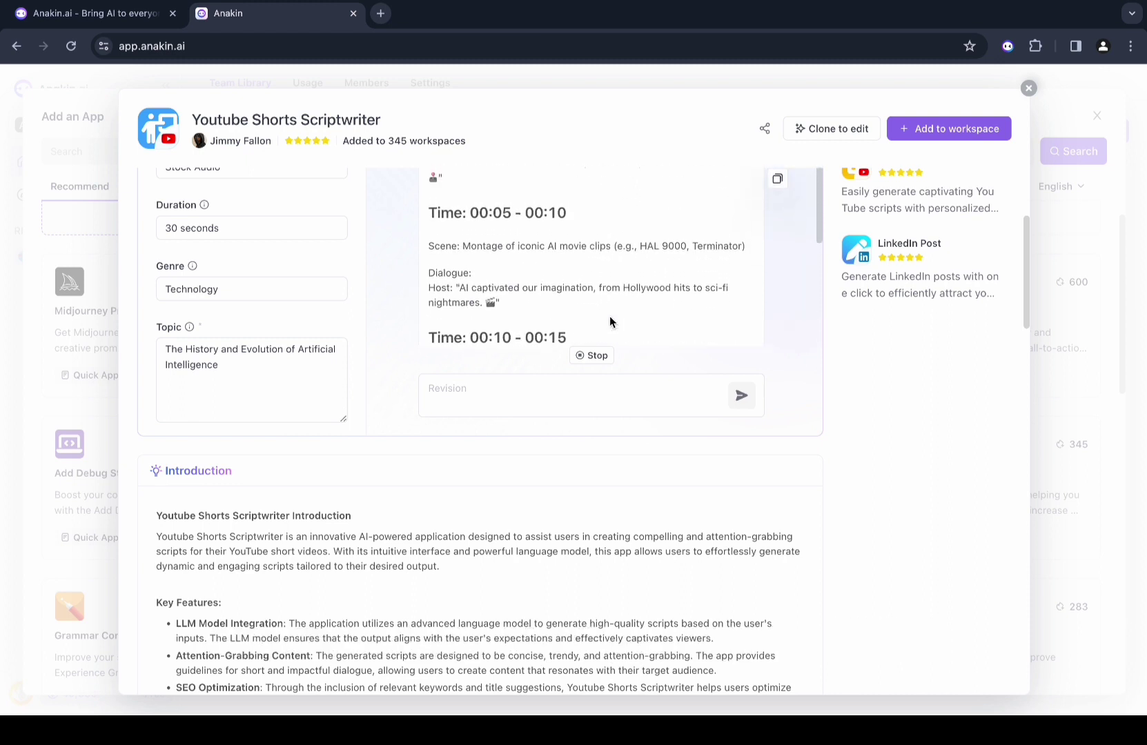
{"action": "scroll", "coordinate": [609, 316], "scroll_direction": "up", "scroll_amount": 1}
{"action": "scroll", "coordinate": [609, 316], "scroll_direction": "up", "scroll_amount": 3}
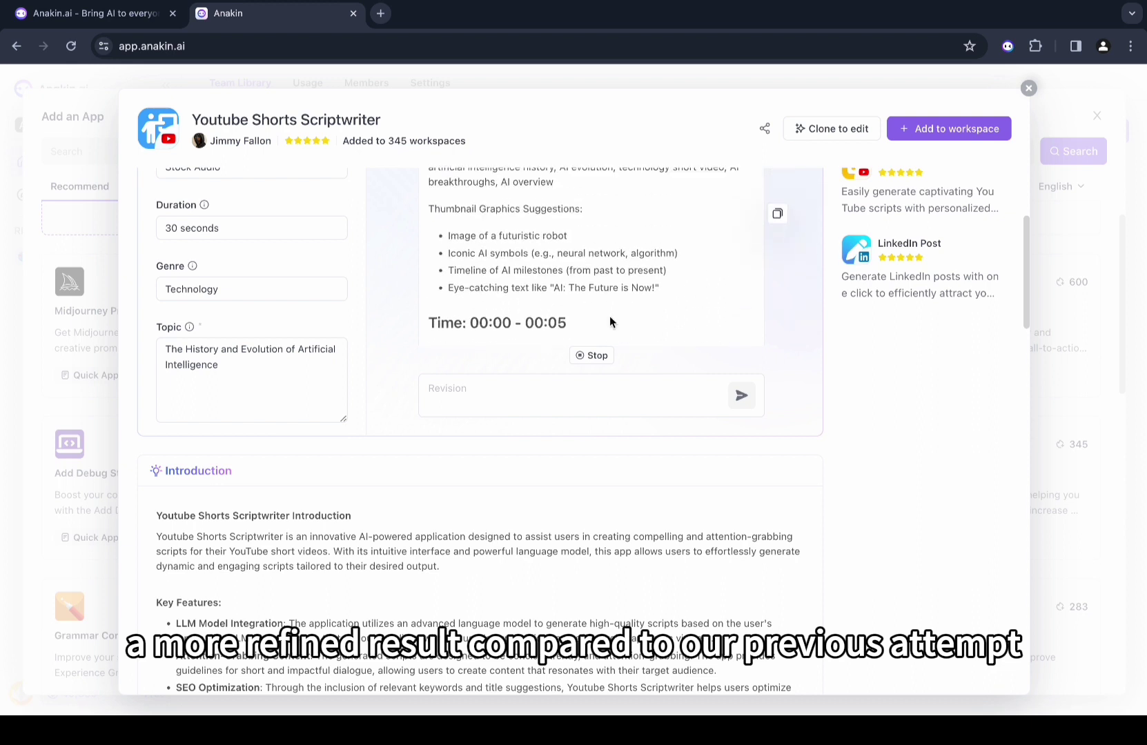
{"action": "scroll", "coordinate": [610, 316], "scroll_direction": "down", "scroll_amount": 5}
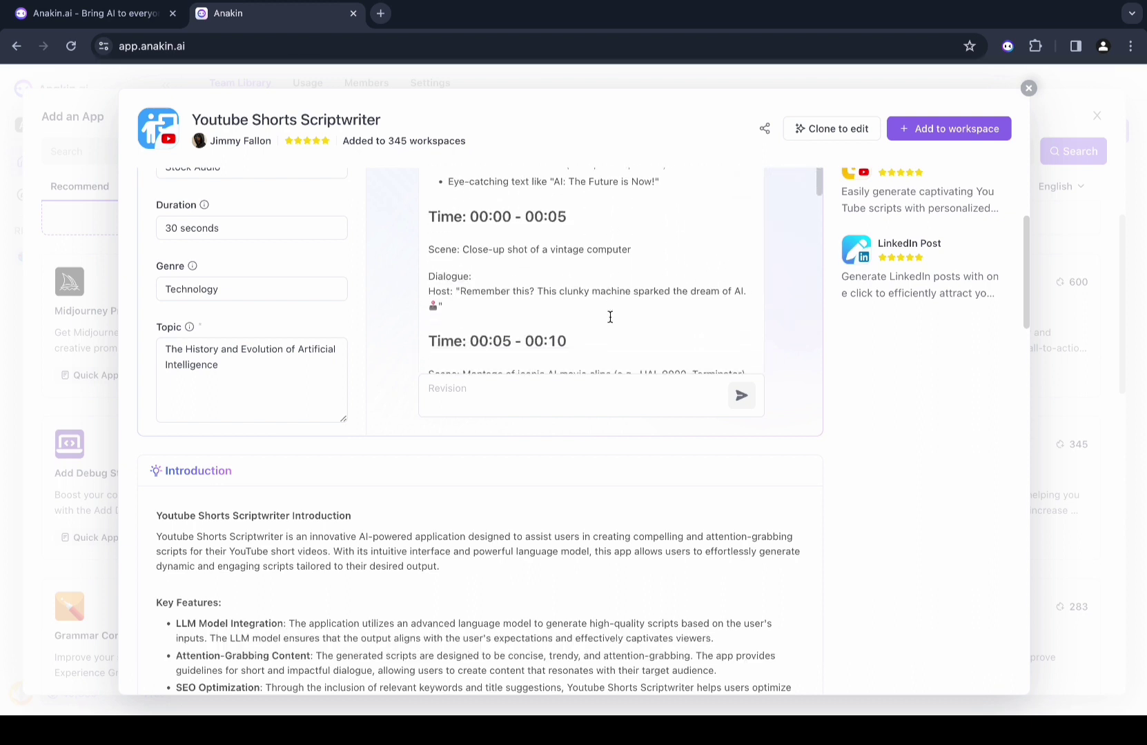
{"action": "scroll", "coordinate": [610, 322], "scroll_direction": "down", "scroll_amount": 1}
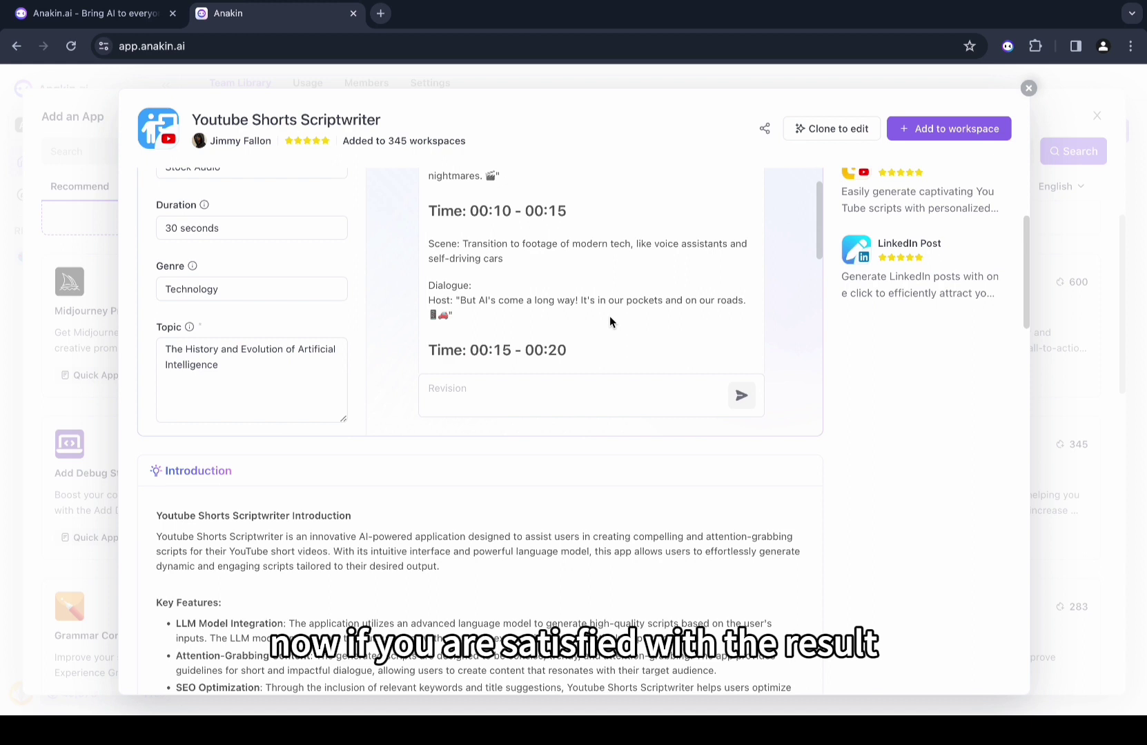
{"action": "scroll", "coordinate": [609, 316], "scroll_direction": "down", "scroll_amount": 1}
{"action": "scroll", "coordinate": [609, 316], "scroll_direction": "down", "scroll_amount": 1}
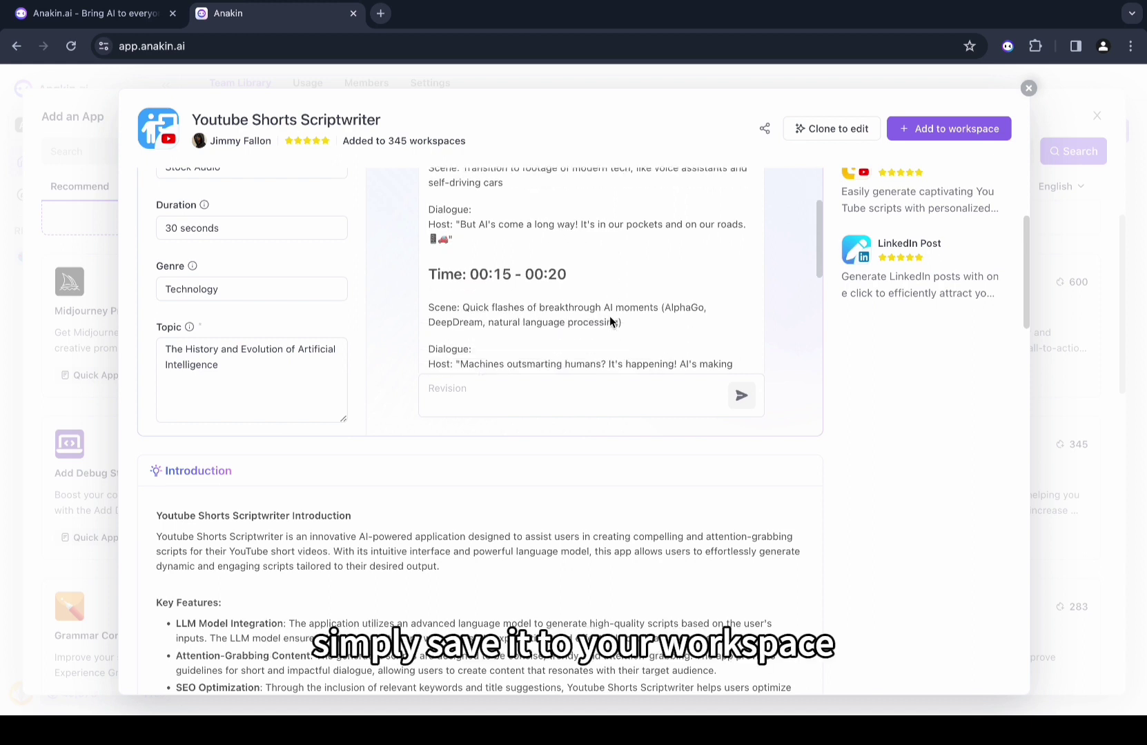
{"action": "left_click", "coordinate": [975, 127]}
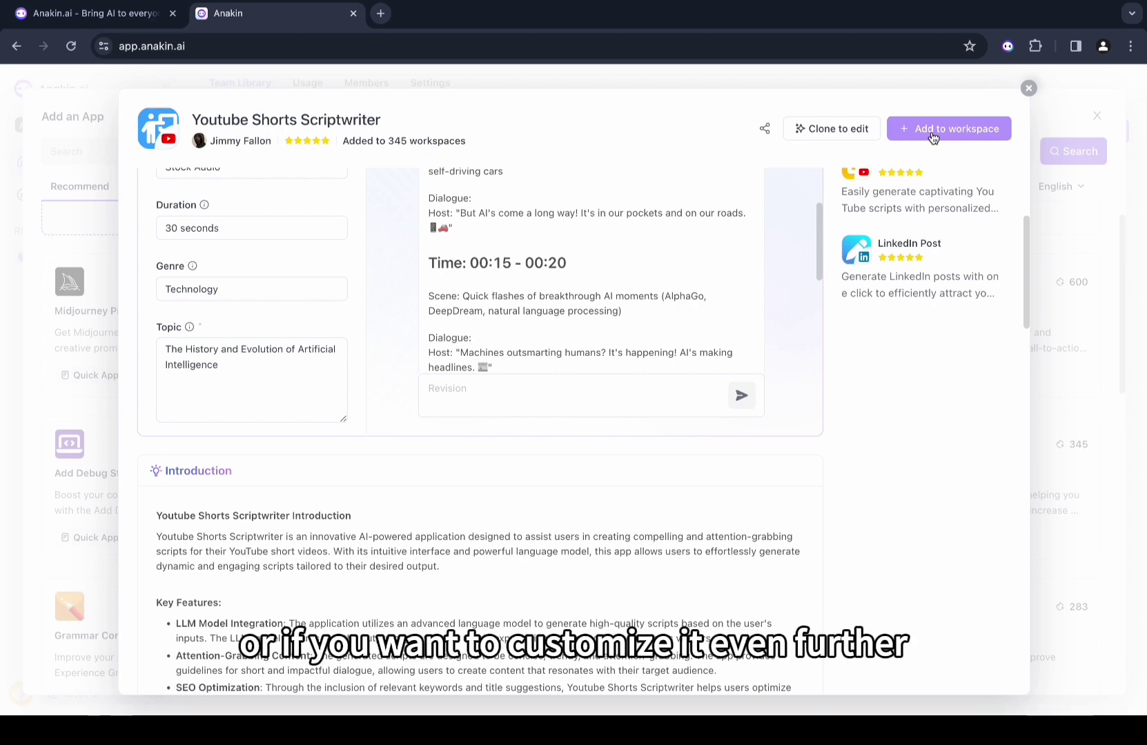
Clone the Youtube Shorts Scriptwriter, save the copy to the workspace, and return to the library.
{"action": "left_click", "coordinate": [825, 138]}
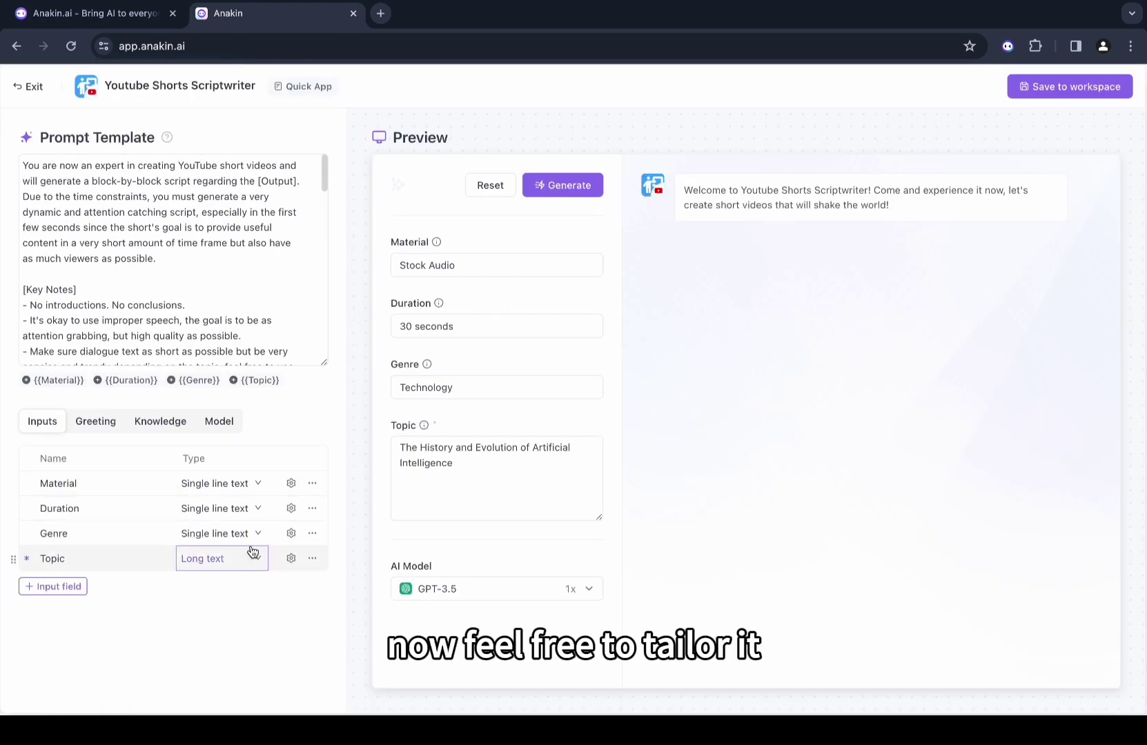
{"action": "left_click", "coordinate": [402, 472]}
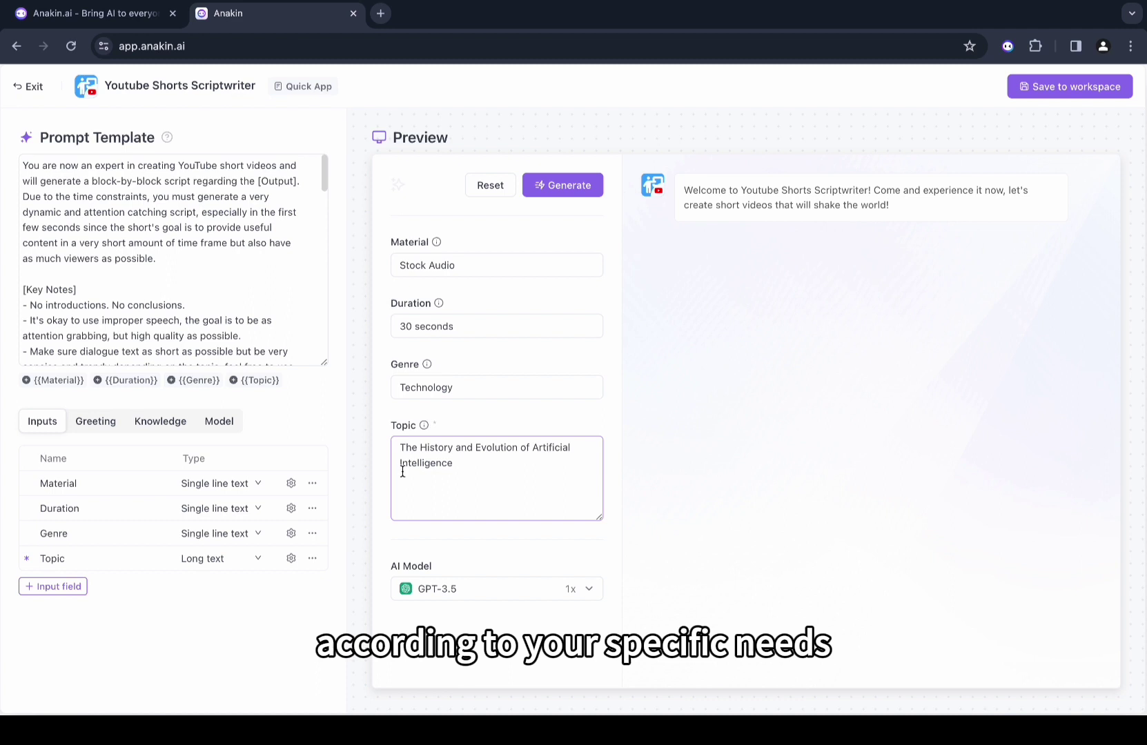
{"action": "left_click", "coordinate": [914, 281]}
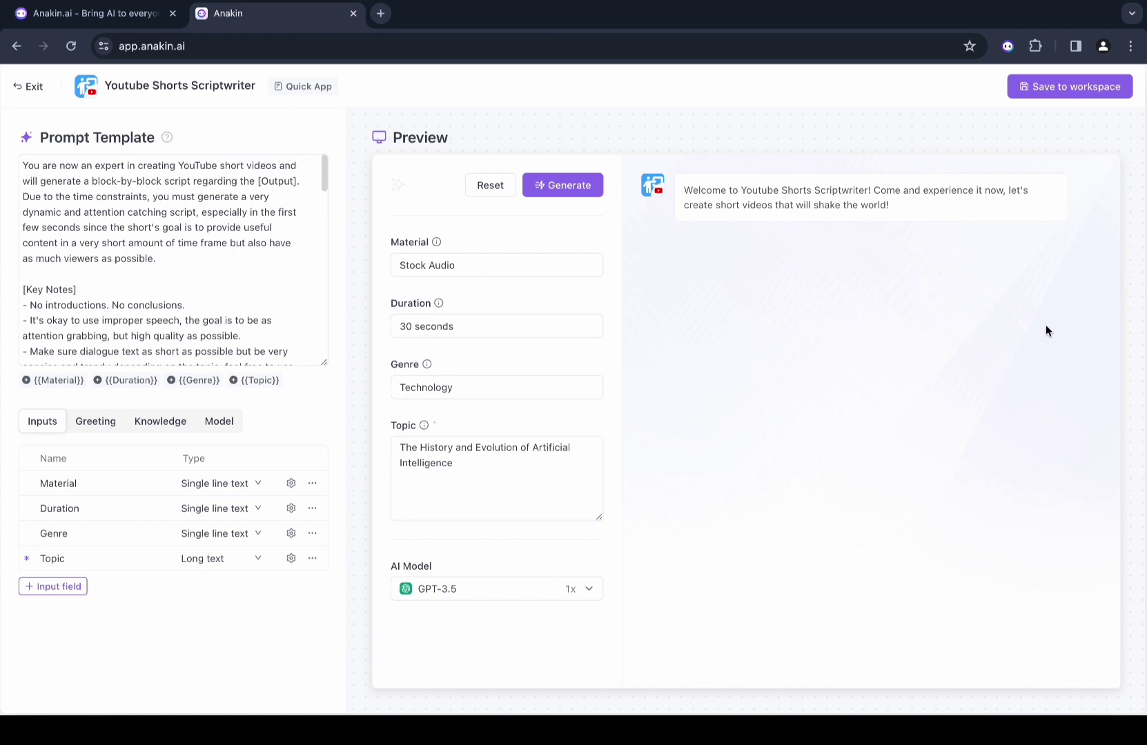
{"action": "left_click", "coordinate": [1081, 92]}
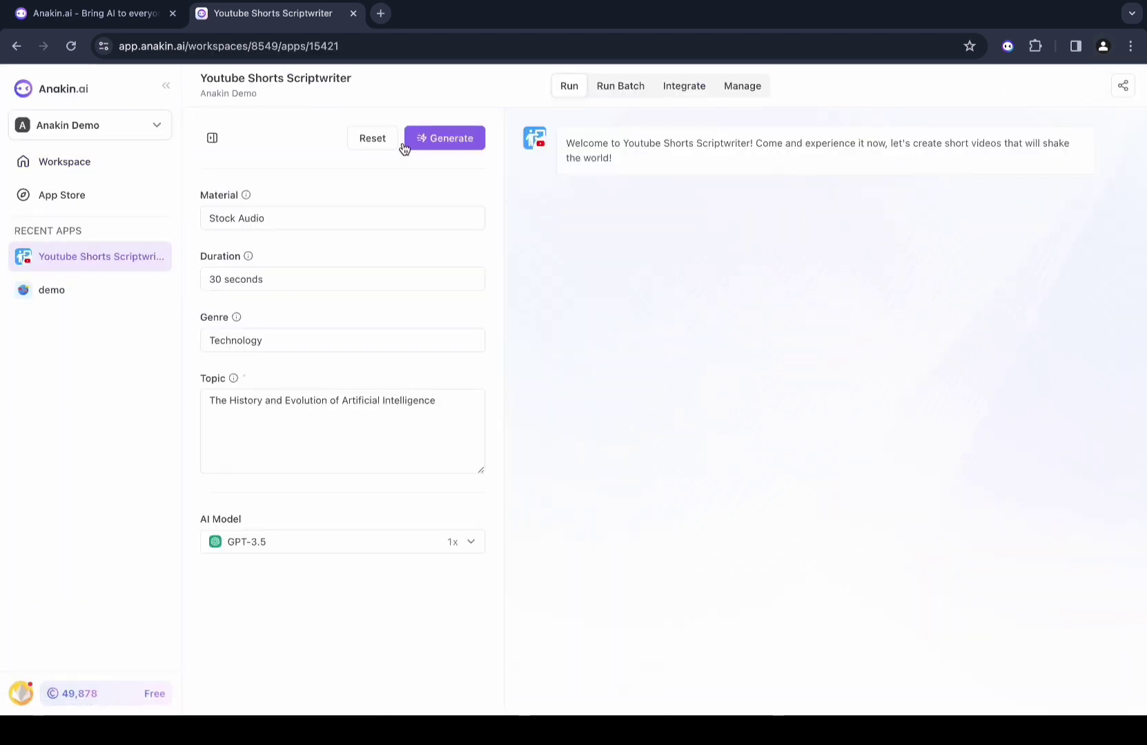
{"action": "left_click", "coordinate": [64, 163]}
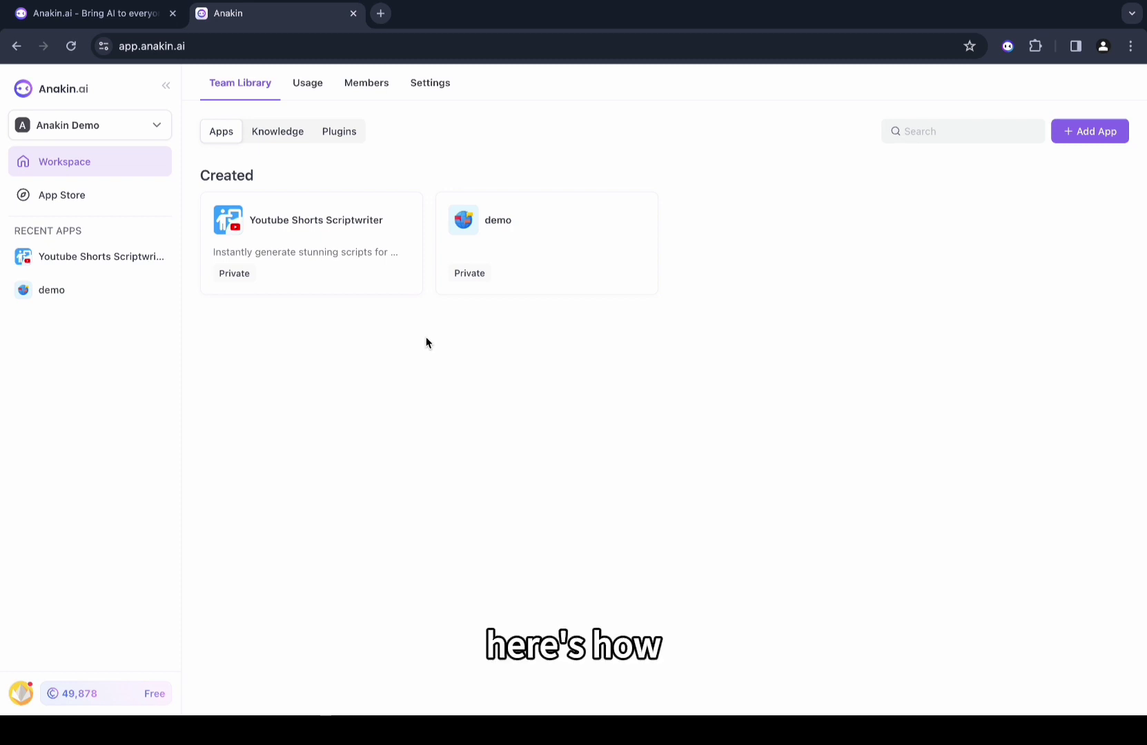
Open the Youtube Shorts Scriptwriter's Manage page from its card's three-dots menu.
{"action": "mouse_move", "coordinate": [405, 223]}
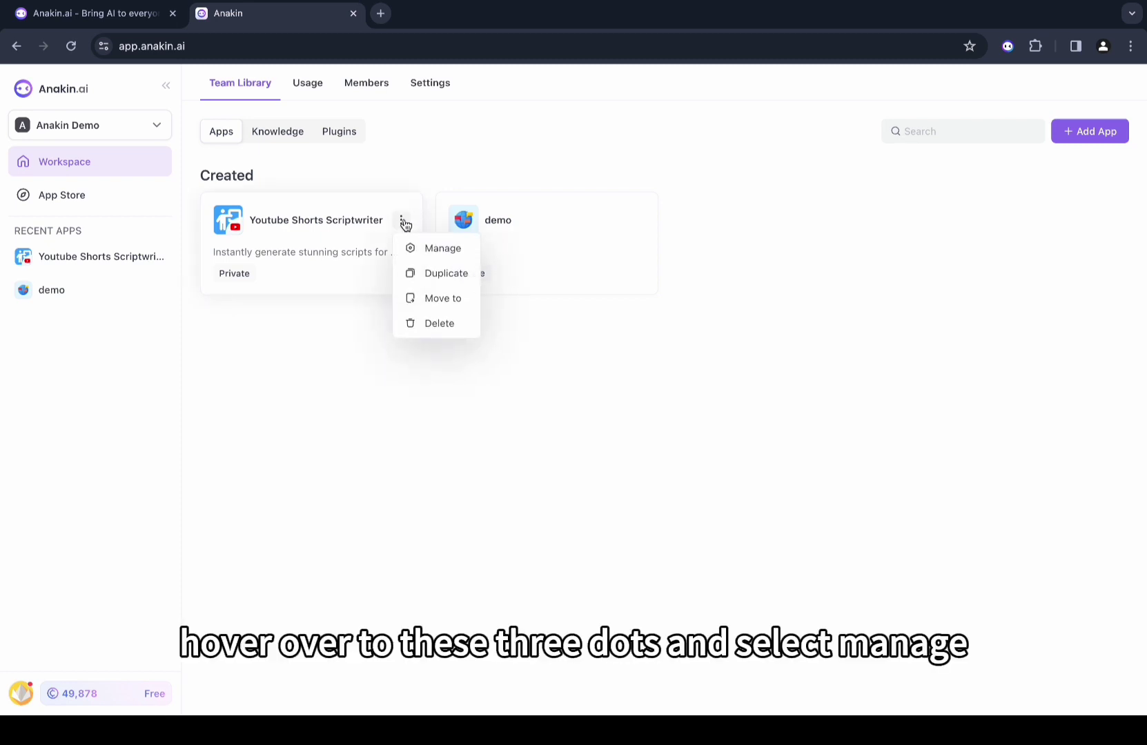
{"action": "left_click", "coordinate": [435, 247]}
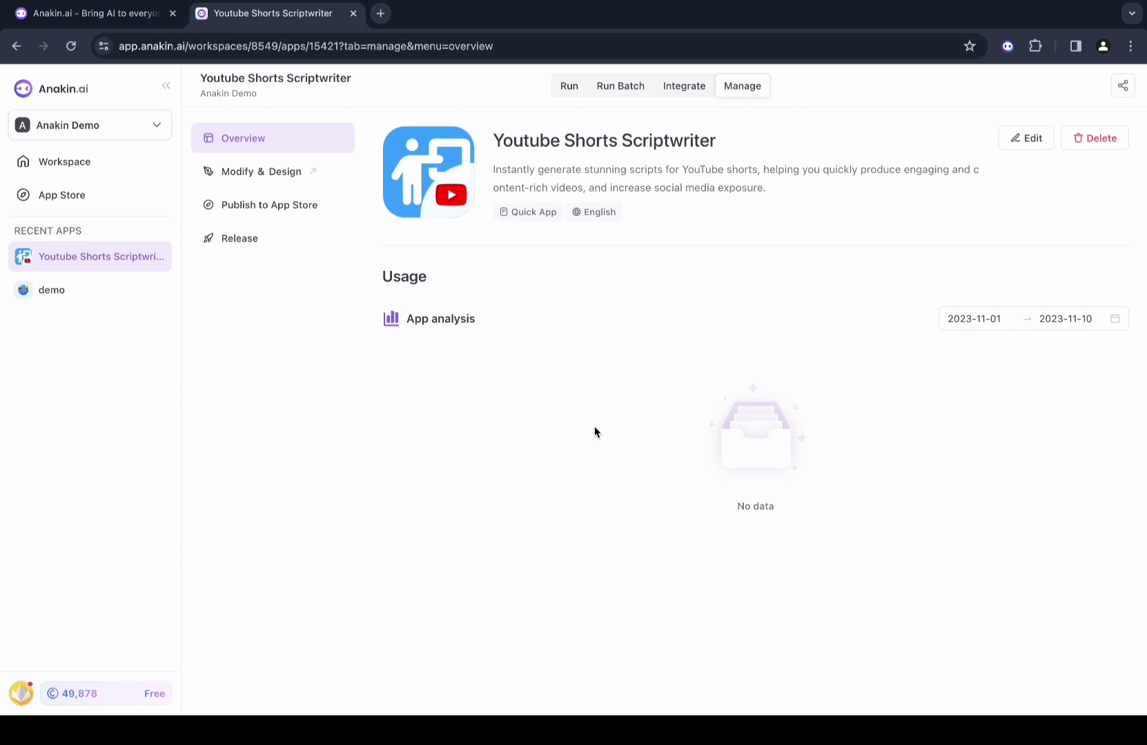
Publish Youtube Shorts Scriptwriter publicly to the Anakin.ai App Store.
{"action": "left_click", "coordinate": [282, 205]}
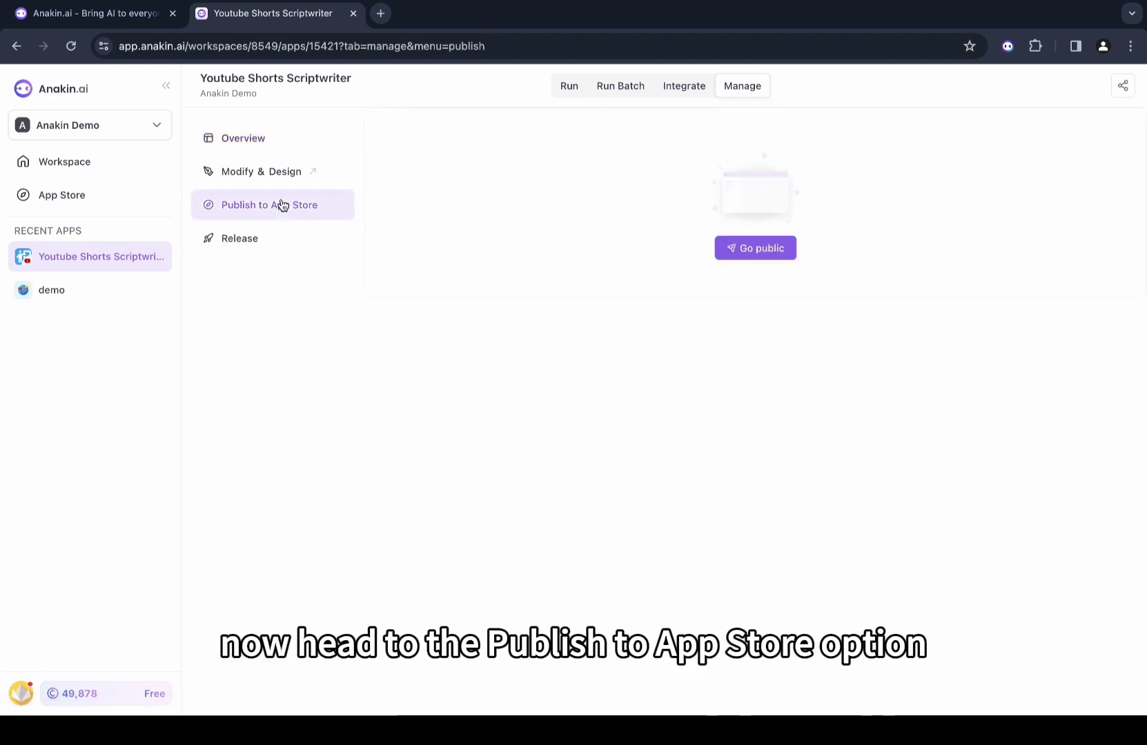
{"action": "left_click", "coordinate": [751, 262]}
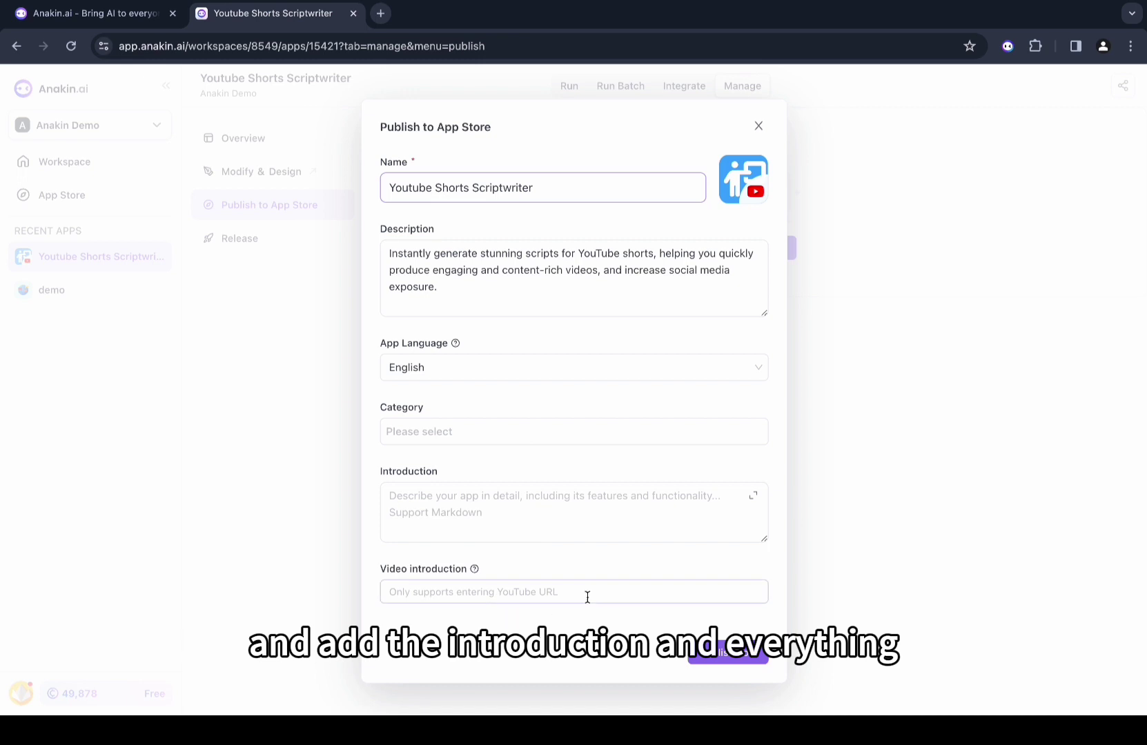
{"action": "left_click", "coordinate": [722, 660]}
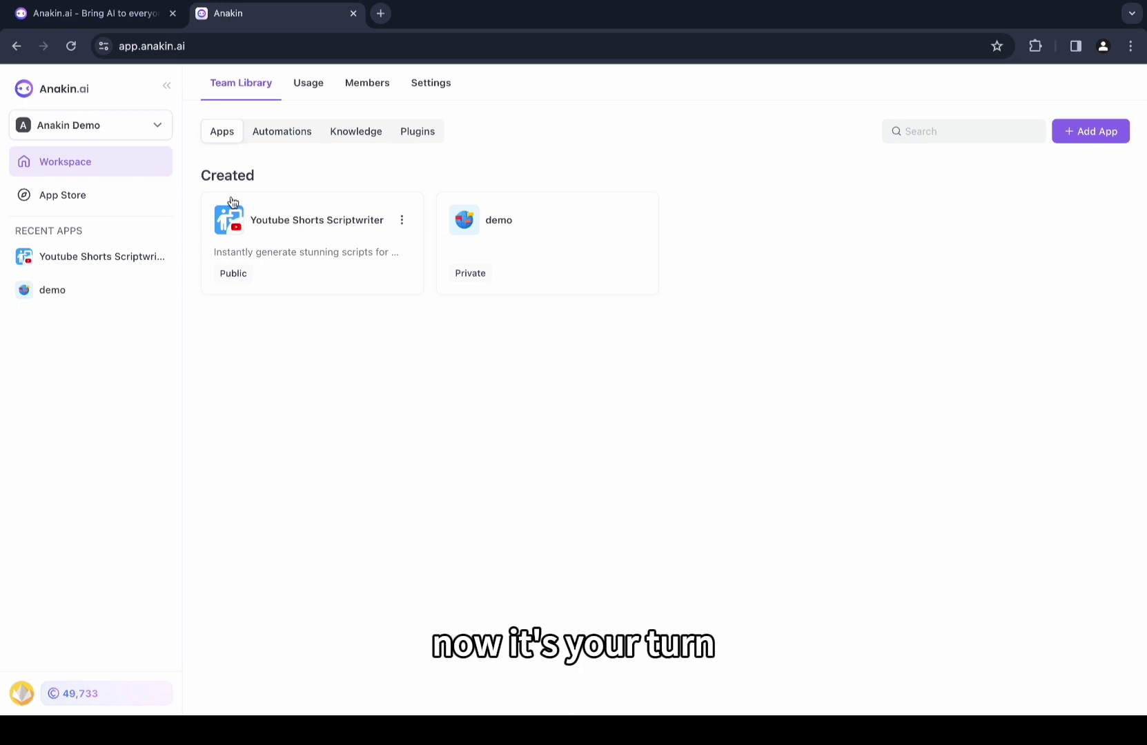
Return to the anakin.ai homepage and scroll down to the 1000+ Pre-built AI Apps section.
{"action": "left_click", "coordinate": [132, 13]}
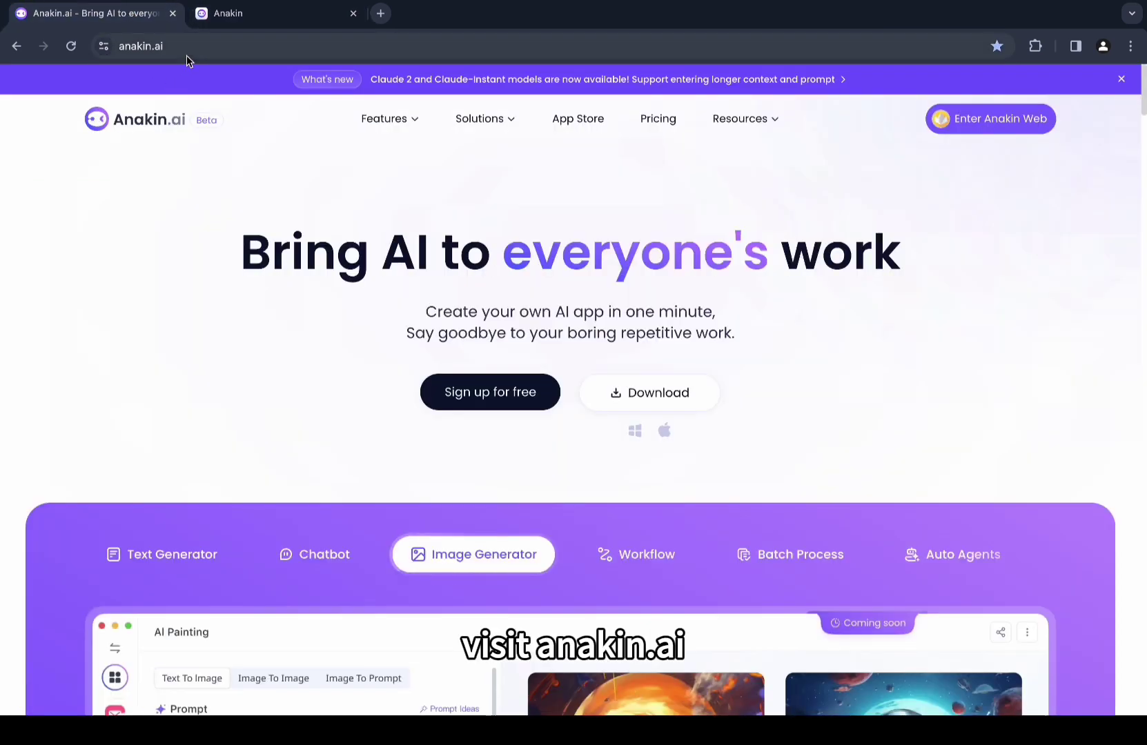
{"action": "scroll", "coordinate": [449, 372], "scroll_direction": "down", "scroll_amount": 4}
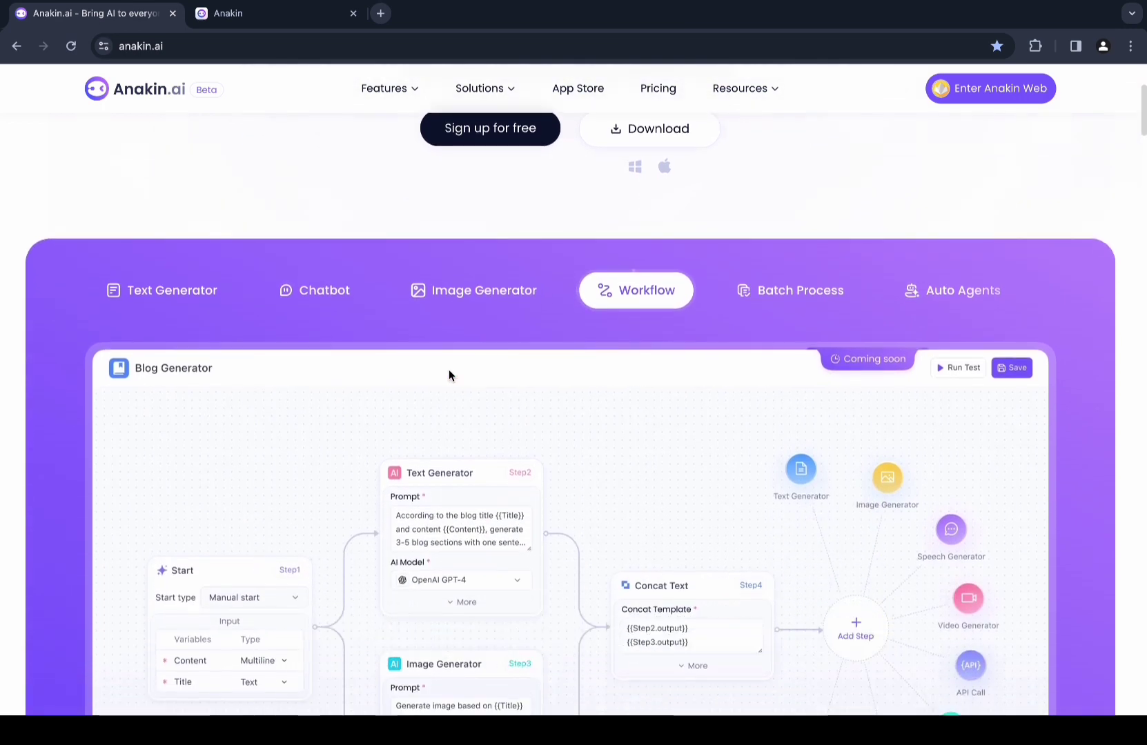
{"action": "scroll", "coordinate": [449, 375], "scroll_direction": "down", "scroll_amount": 3}
{"action": "scroll", "coordinate": [449, 375], "scroll_direction": "down", "scroll_amount": 5}
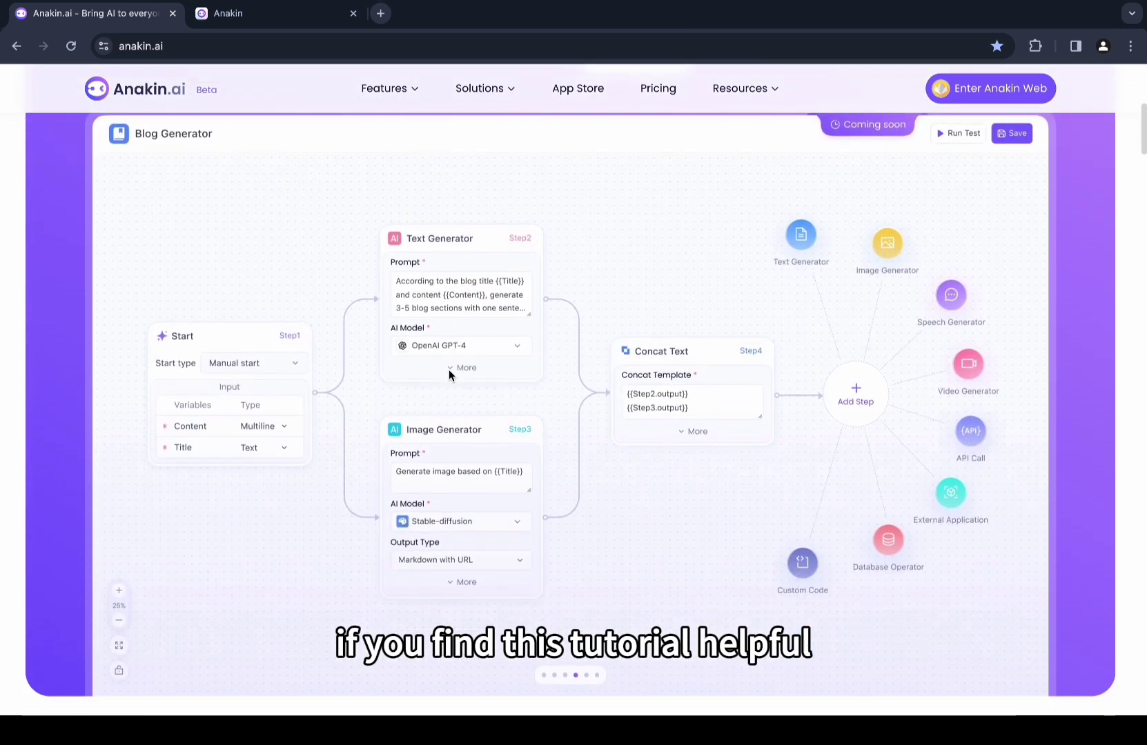
{"action": "scroll", "coordinate": [450, 374], "scroll_direction": "down", "scroll_amount": 3}
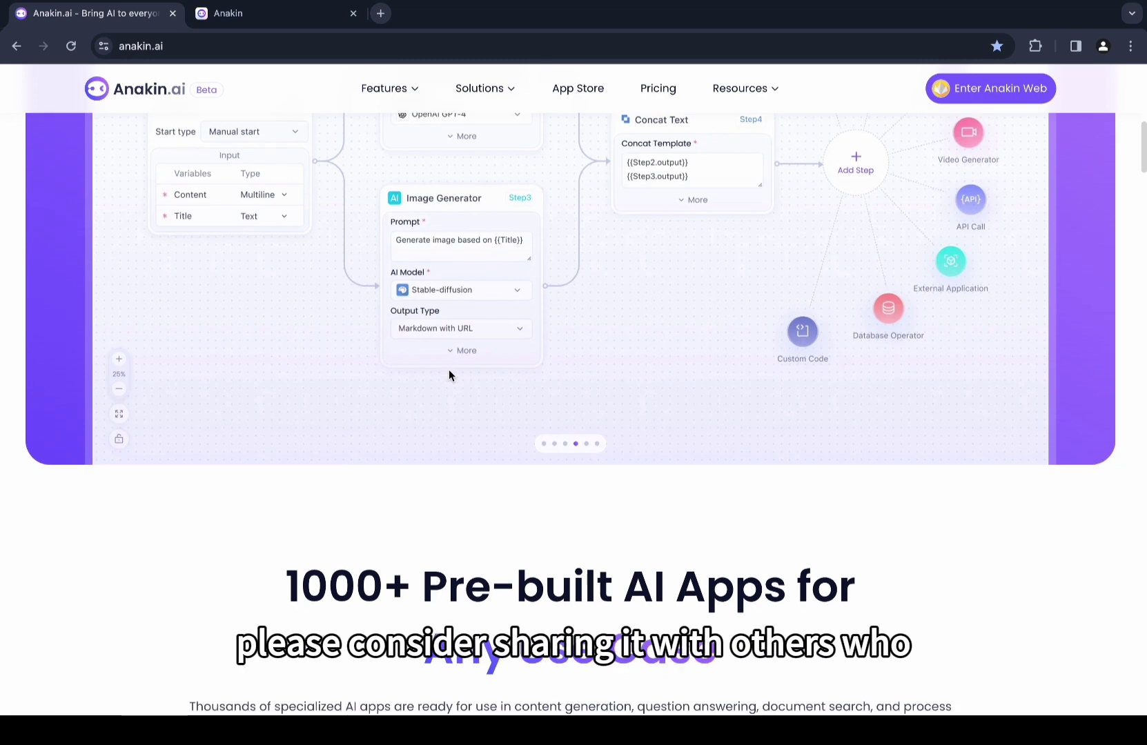
{"action": "scroll", "coordinate": [449, 373], "scroll_direction": "down", "scroll_amount": 3}
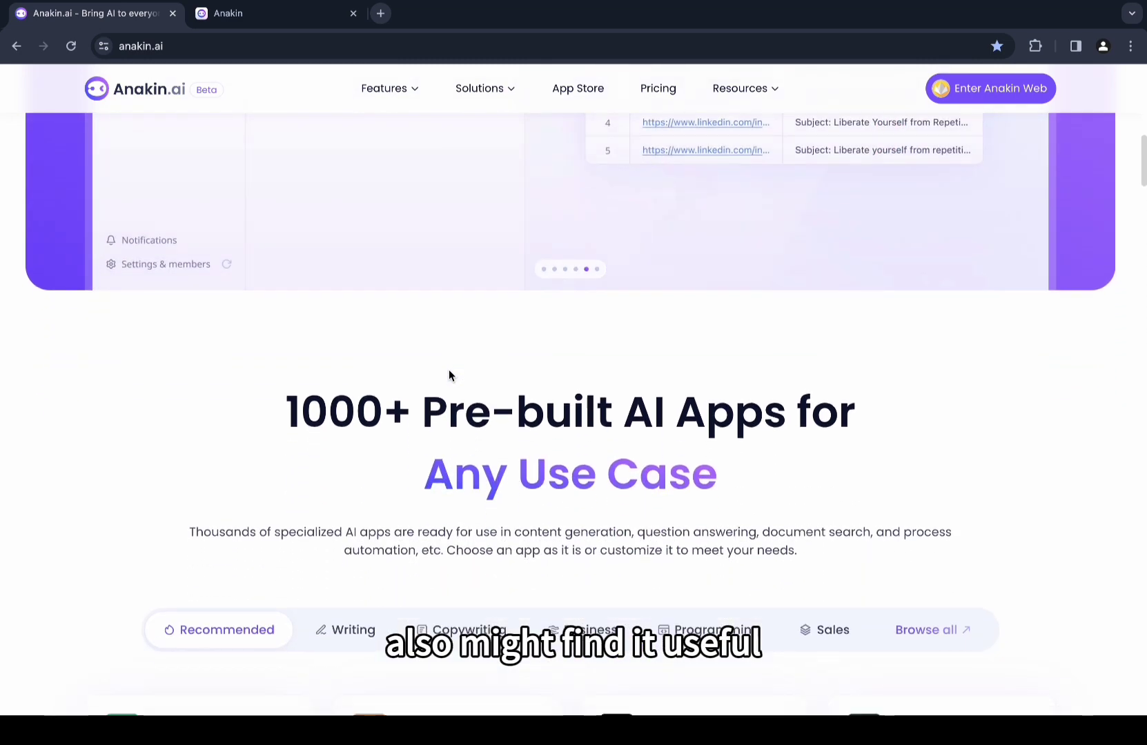
{"action": "scroll", "coordinate": [449, 370], "scroll_direction": "down", "scroll_amount": 3}
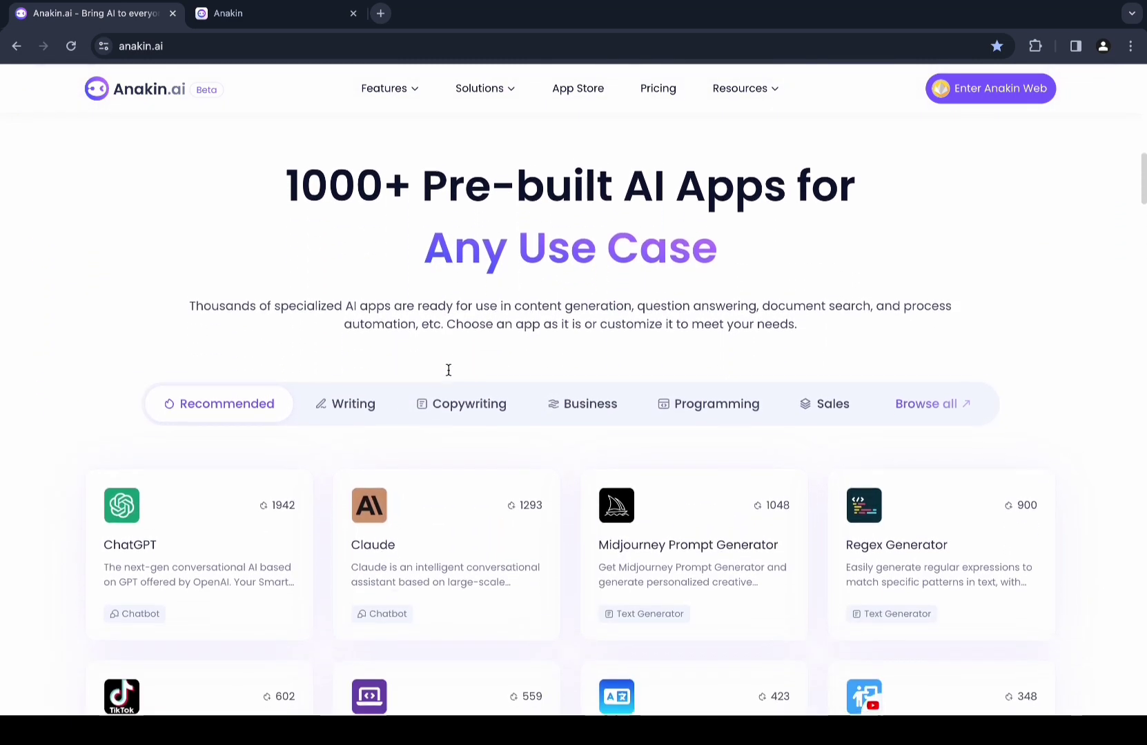